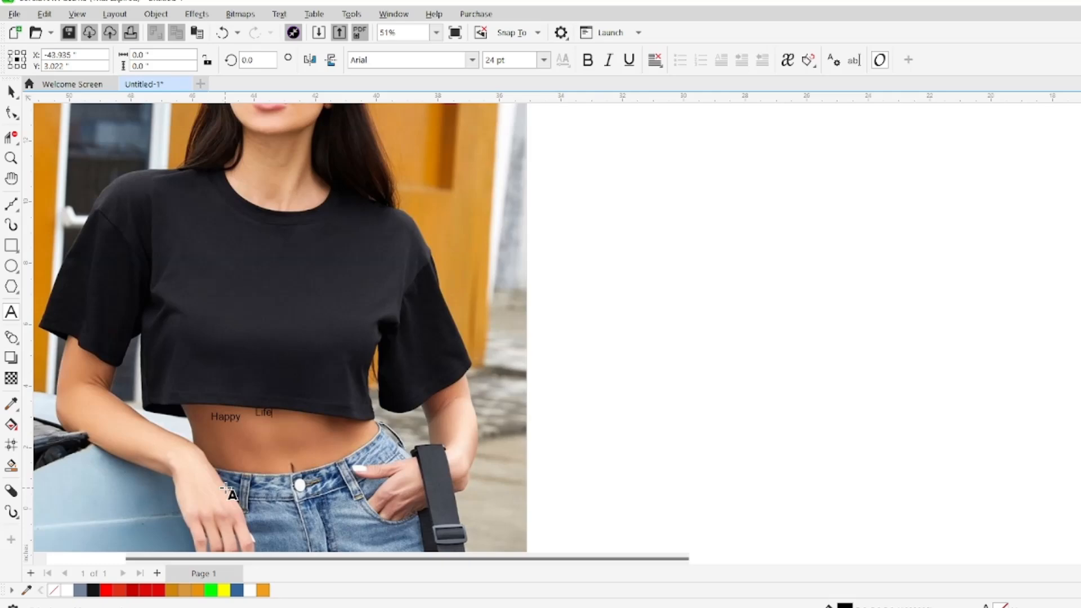
# Add the text HAPPY LIFE below the shirt and enlarge it to about 5.5 inches wide
pyautogui.click(216, 452)
pyautogui.write('HAPPY LIFE')
pyautogui.press('Escape')
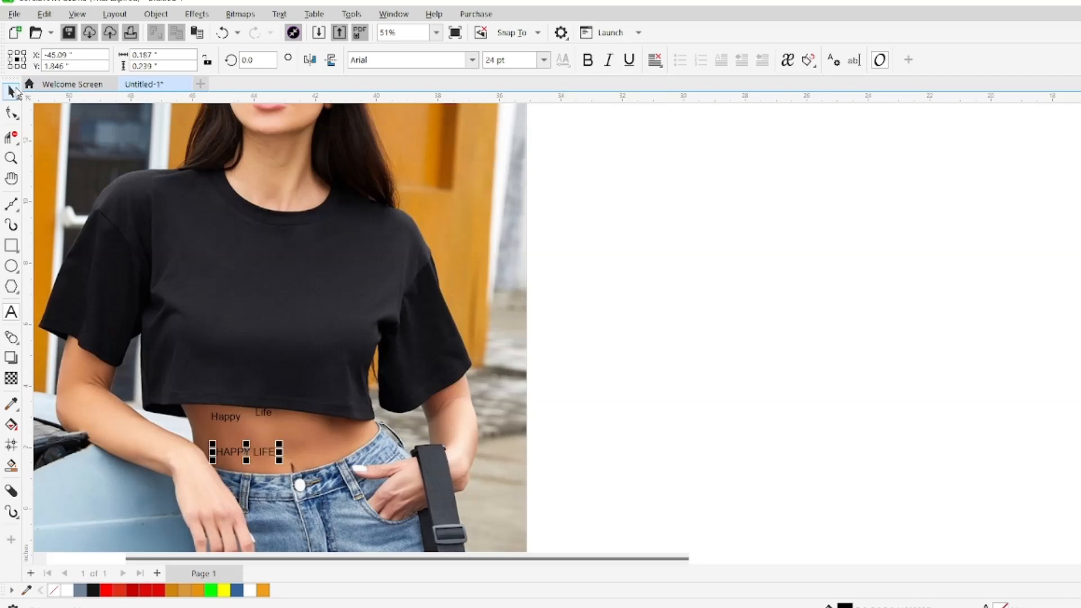
pyautogui.moveTo(279, 461); pyautogui.dragTo(391, 474)
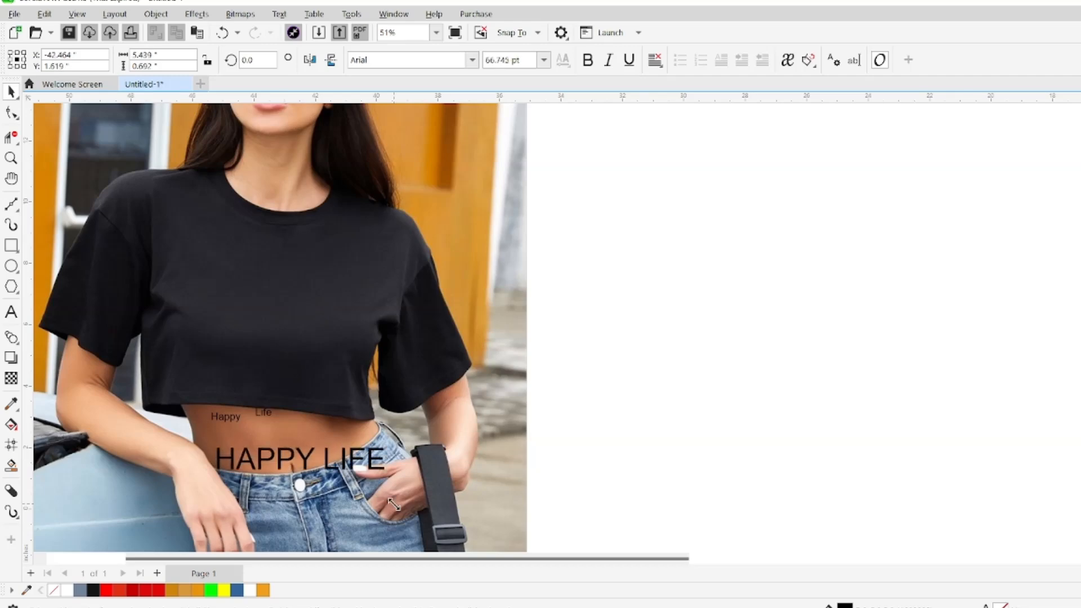
# Set the HAPPY LIFE text in the Tribal Butterflies font, placing it in white on the upper chest of the shirt
pyautogui.click(472, 60)
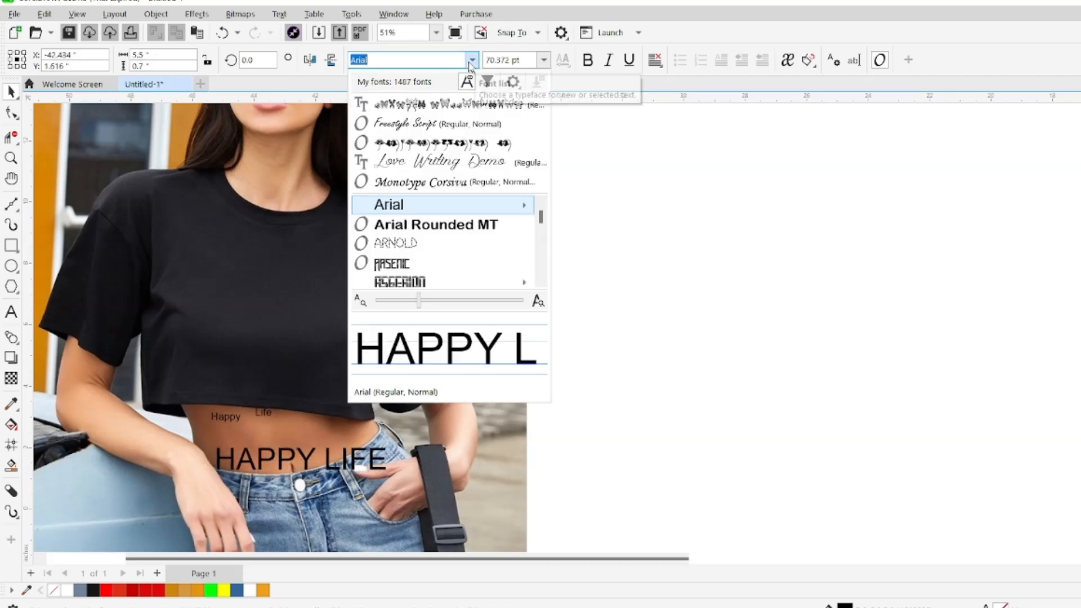
pyautogui.click(429, 109)
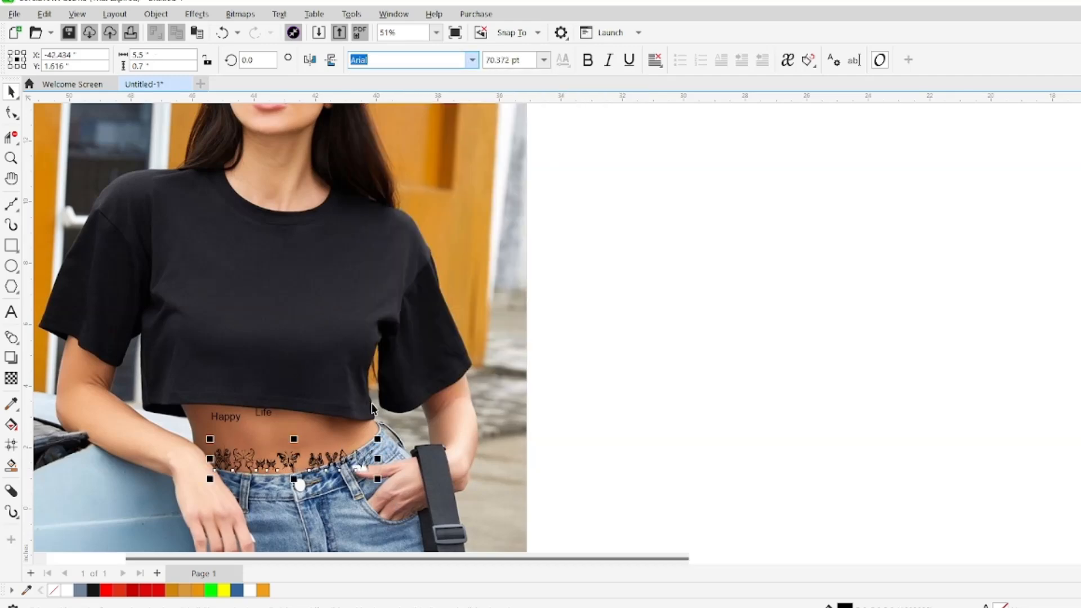
pyautogui.moveTo(293, 459); pyautogui.dragTo(272, 238)
pyautogui.click(248, 590)
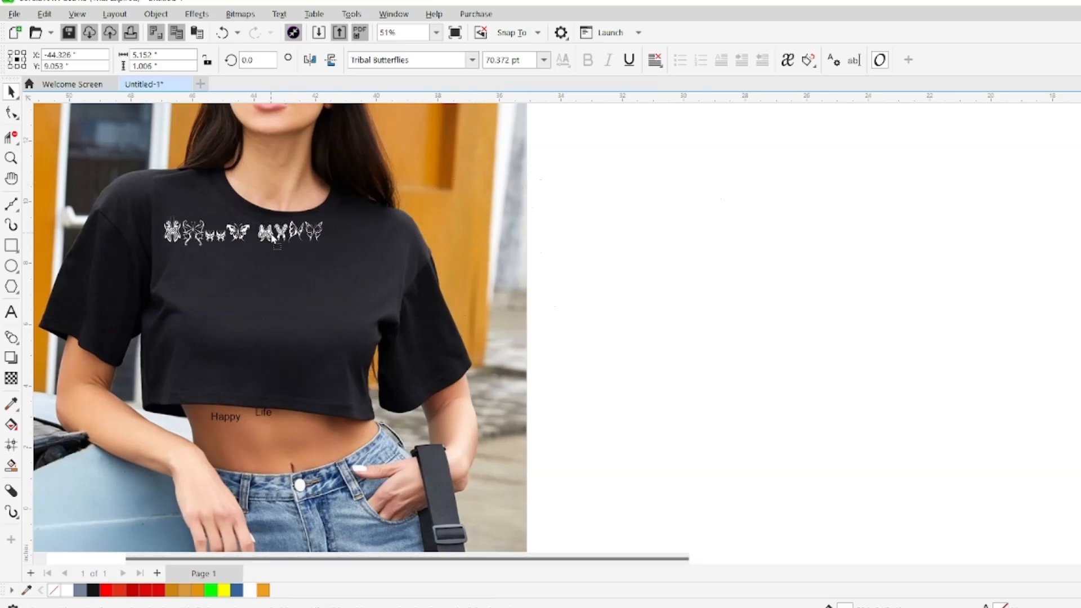
pyautogui.click(607, 370)
# Enlarge the small Happy and Life texts together to about 1.7 inches wide and fill them white
pyautogui.click(236, 432)
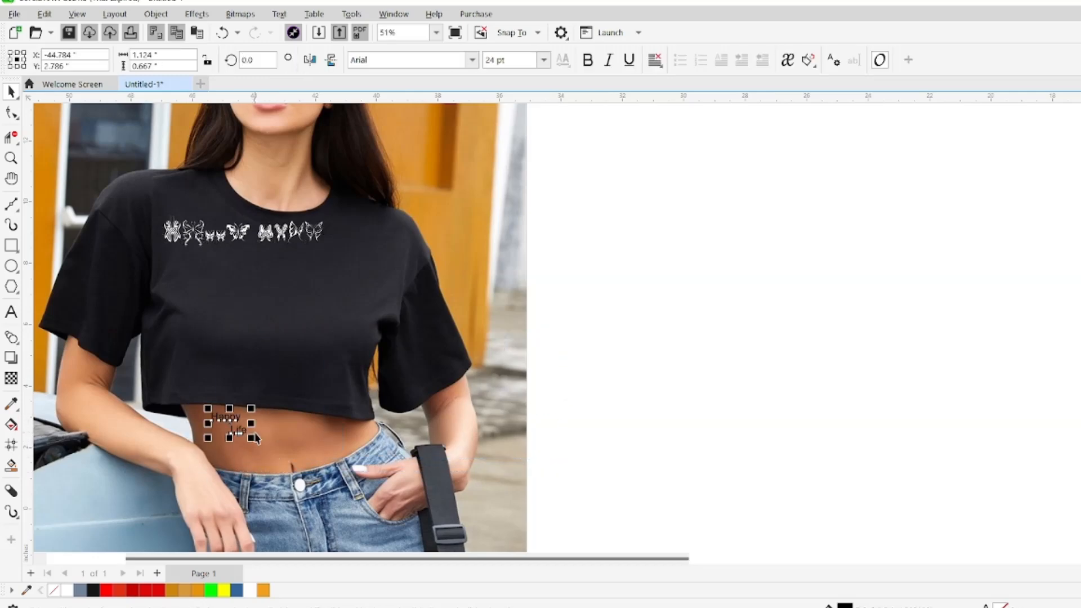
pyautogui.moveTo(255, 439); pyautogui.dragTo(270, 449)
pyautogui.click(66, 590)
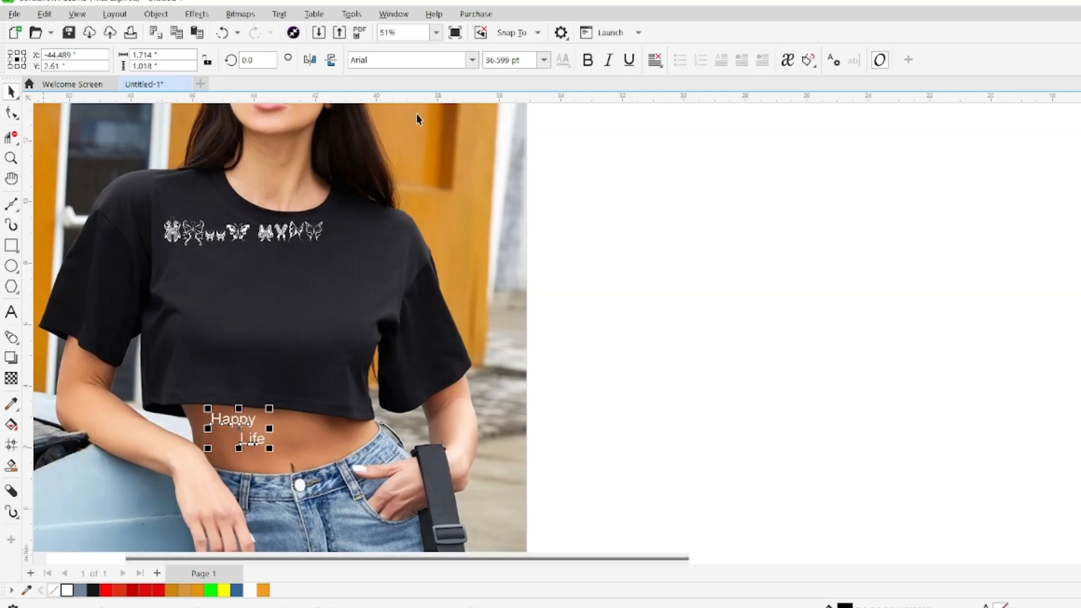
# Change the Happy and Life texts to the Freestyle Script font and scale them up further
pyautogui.click(416, 60)
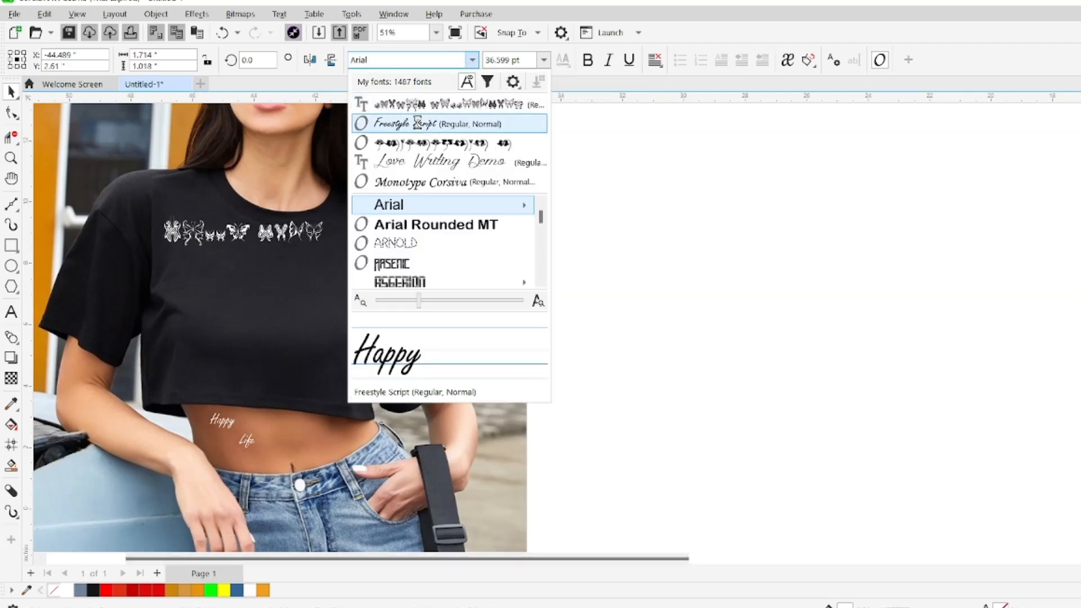
pyautogui.click(417, 123)
pyautogui.moveTo(266, 459); pyautogui.dragTo(313, 478)
# Enlarge the butterfly text to about 7.8 inches wide and move it down to the middle of the chest
pyautogui.click(307, 235)
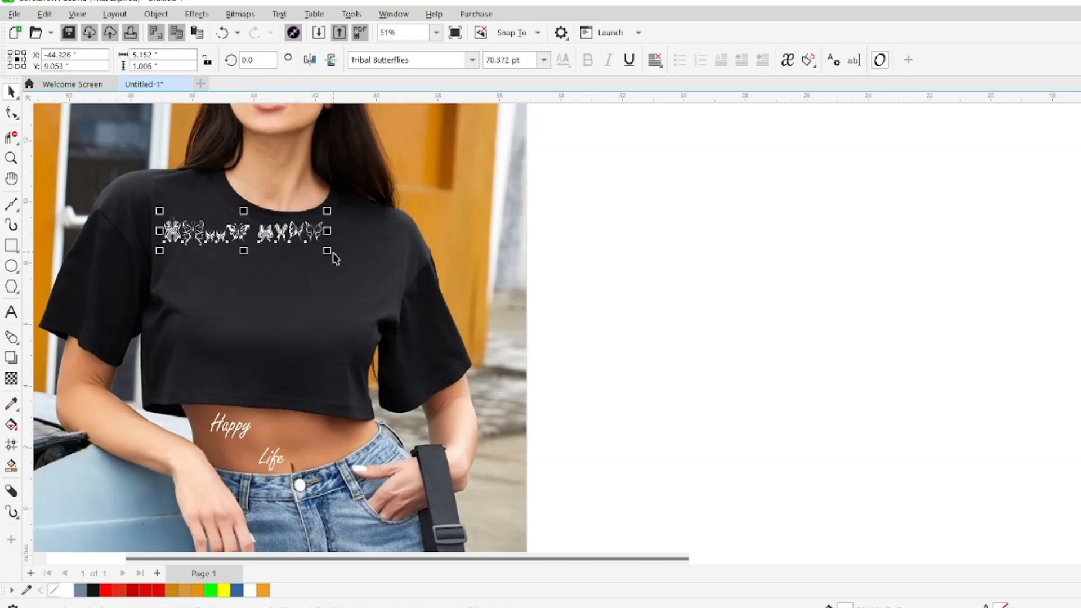
pyautogui.moveTo(325, 253); pyautogui.dragTo(402, 268)
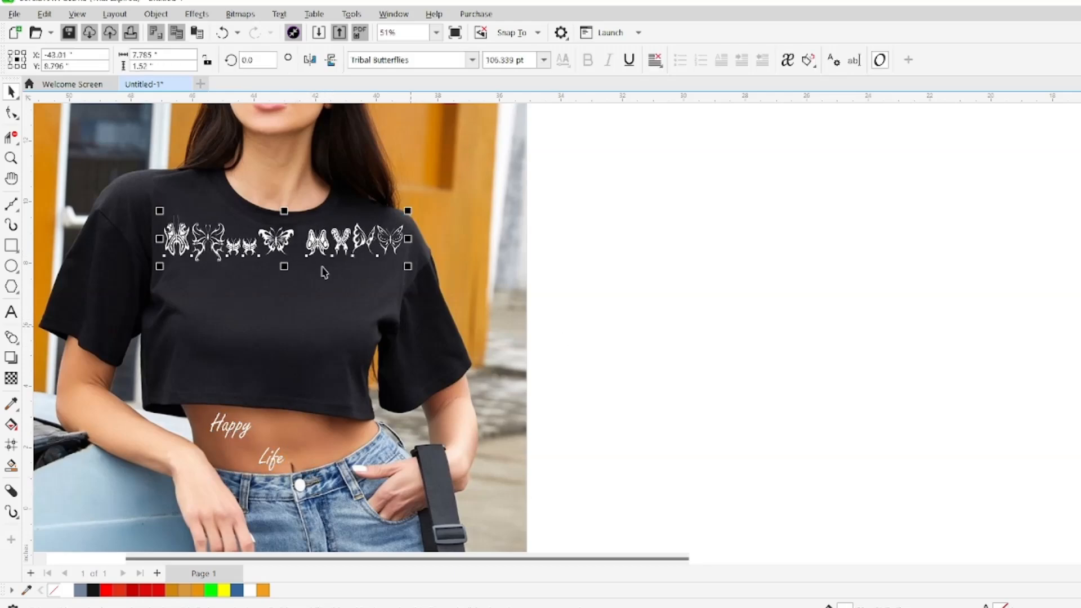
pyautogui.moveTo(284, 239); pyautogui.dragTo(286, 292)
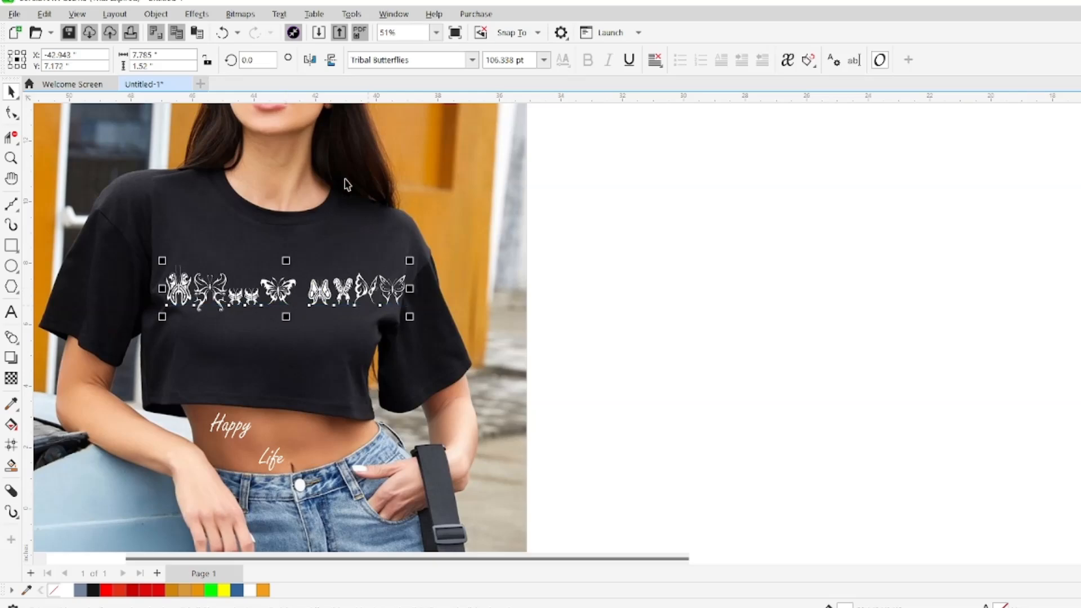
pyautogui.click(570, 346)
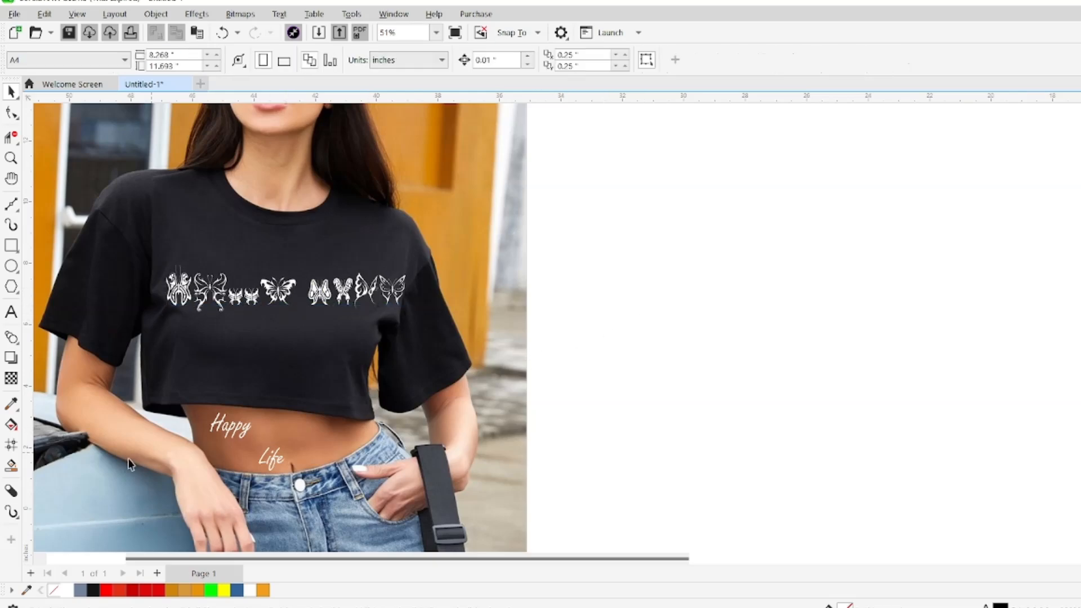
# Try Smart Fill on the photo area and on part of a butterfly, undoing both fills
pyautogui.click(12, 466)
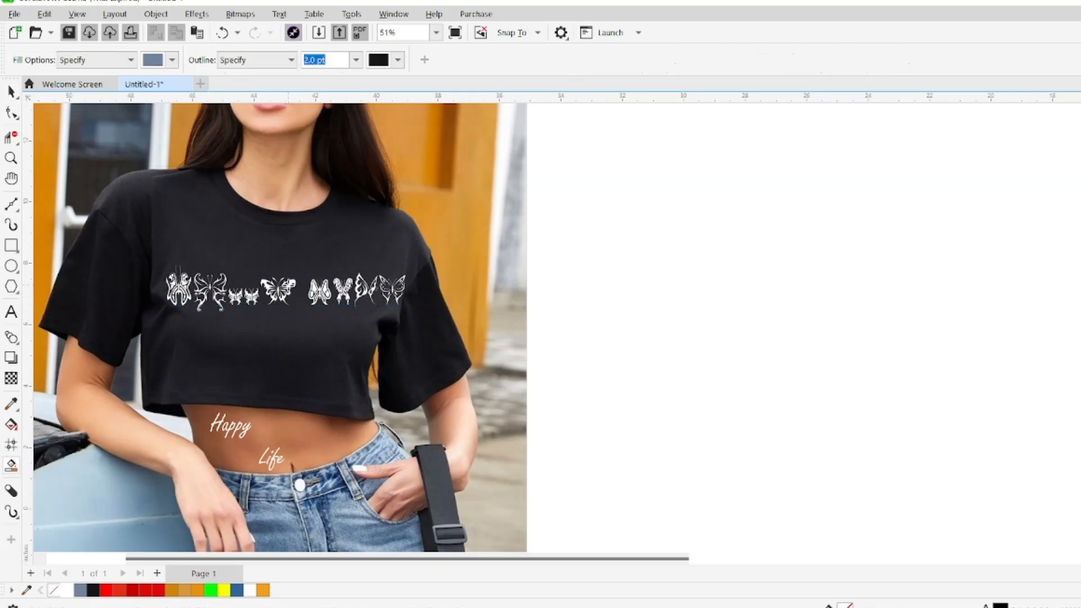
pyautogui.click(101, 257)
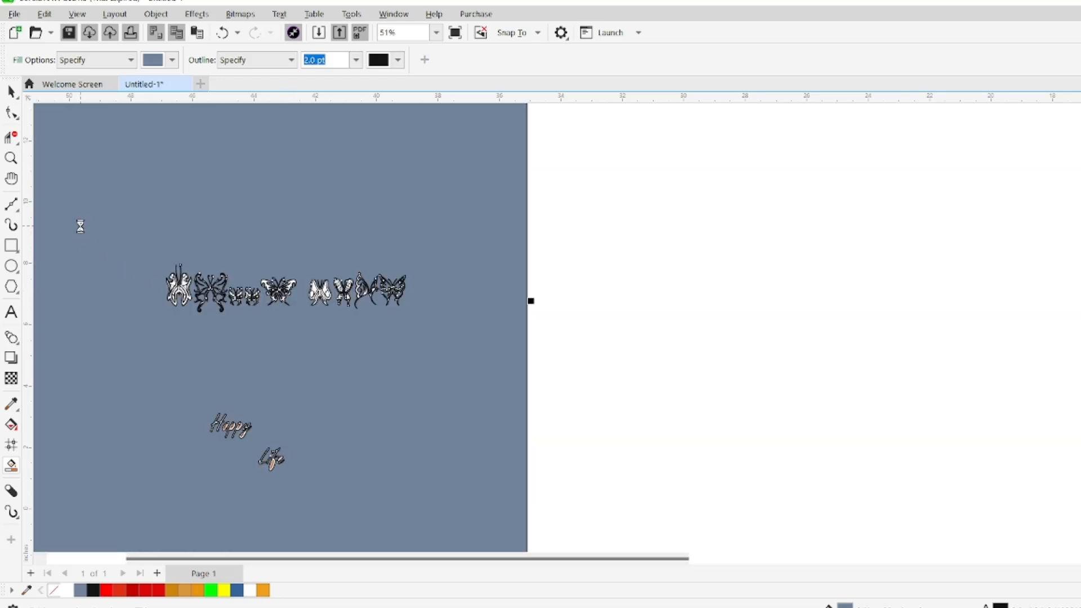
pyautogui.hotkey('ctrl', 'z')
pyautogui.click(268, 285)
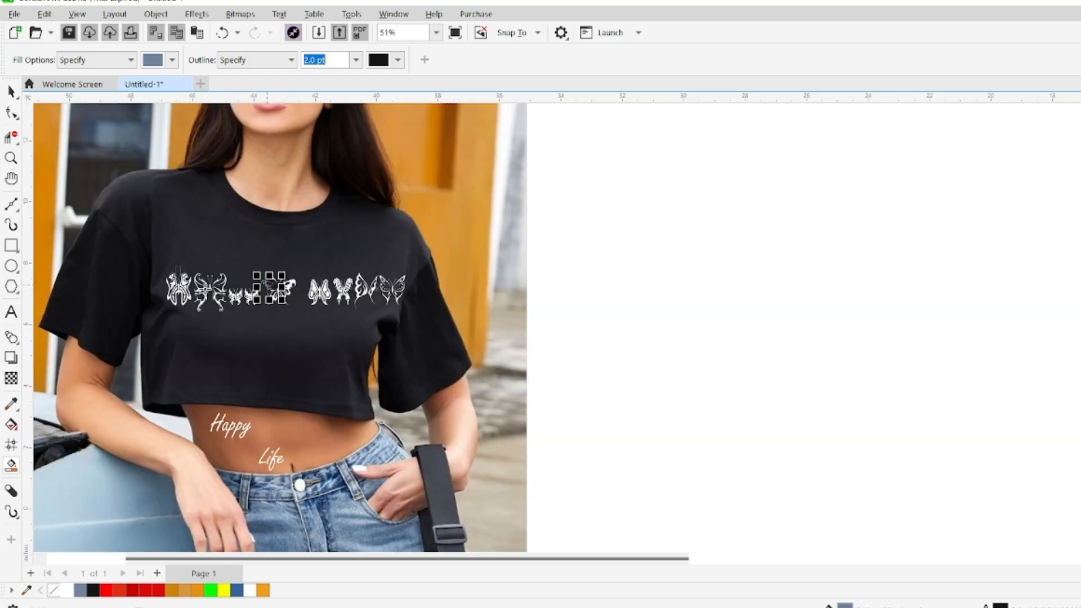
pyautogui.hotkey('ctrl', 'z')
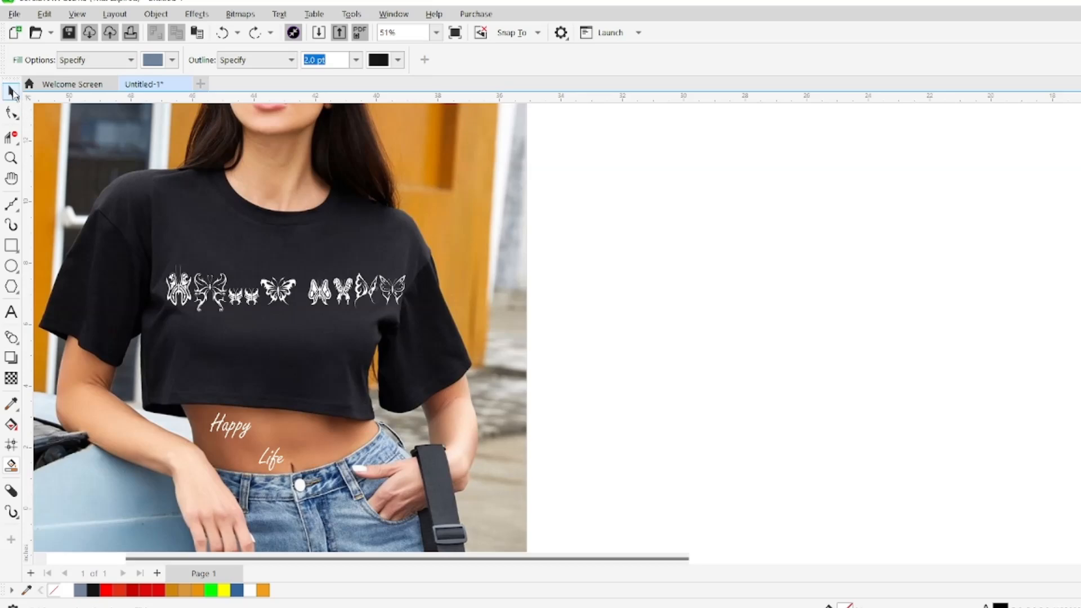
# Enlarge the butterfly text to about 10 inches wide
pyautogui.click(12, 92)
pyautogui.click(345, 290)
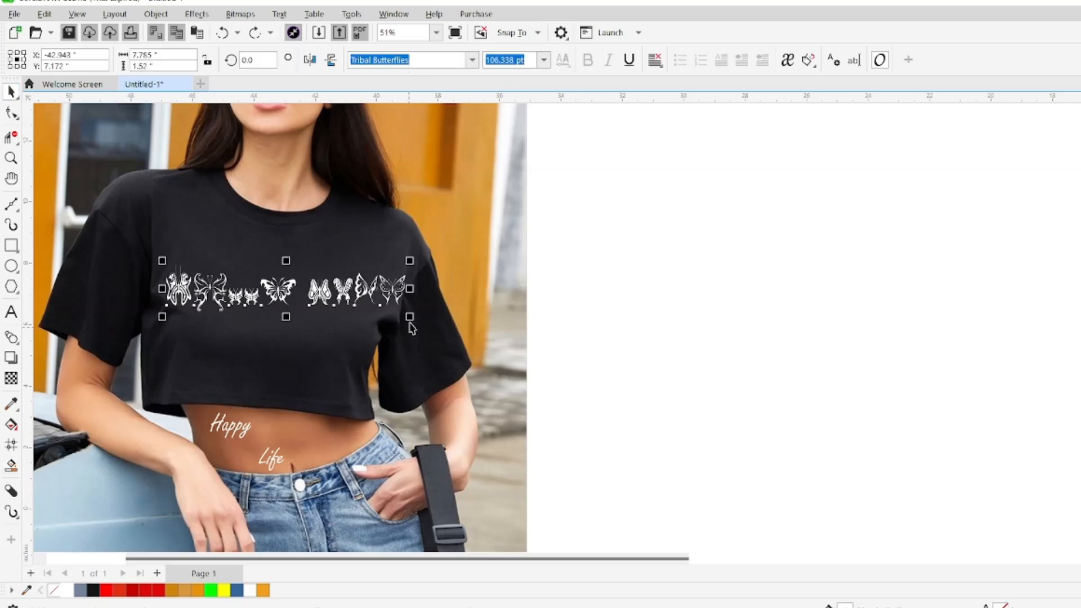
pyautogui.moveTo(410, 317); pyautogui.dragTo(479, 369)
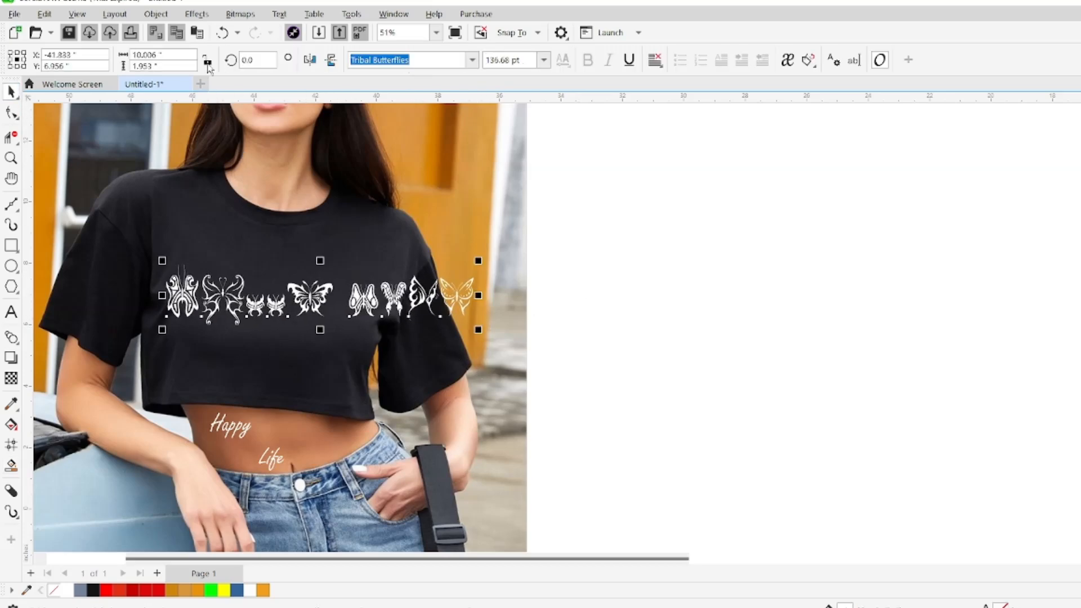
# Break the butterfly text apart into its two words and move the second word below the first
pyautogui.click(156, 14)
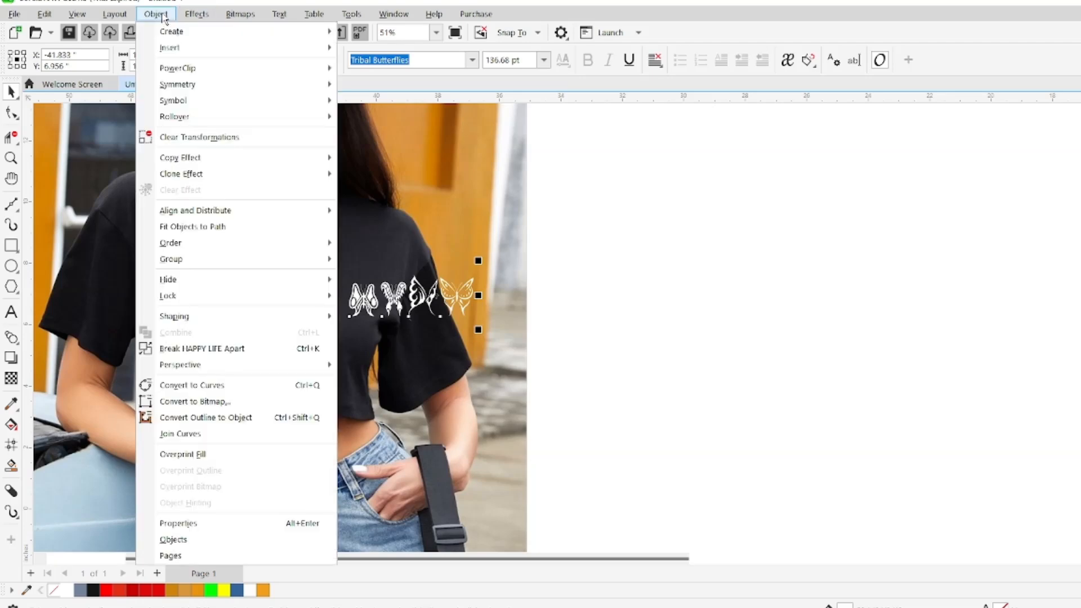
pyautogui.click(198, 347)
pyautogui.moveTo(371, 299); pyautogui.dragTo(368, 376)
pyautogui.moveTo(309, 295); pyautogui.dragTo(324, 313)
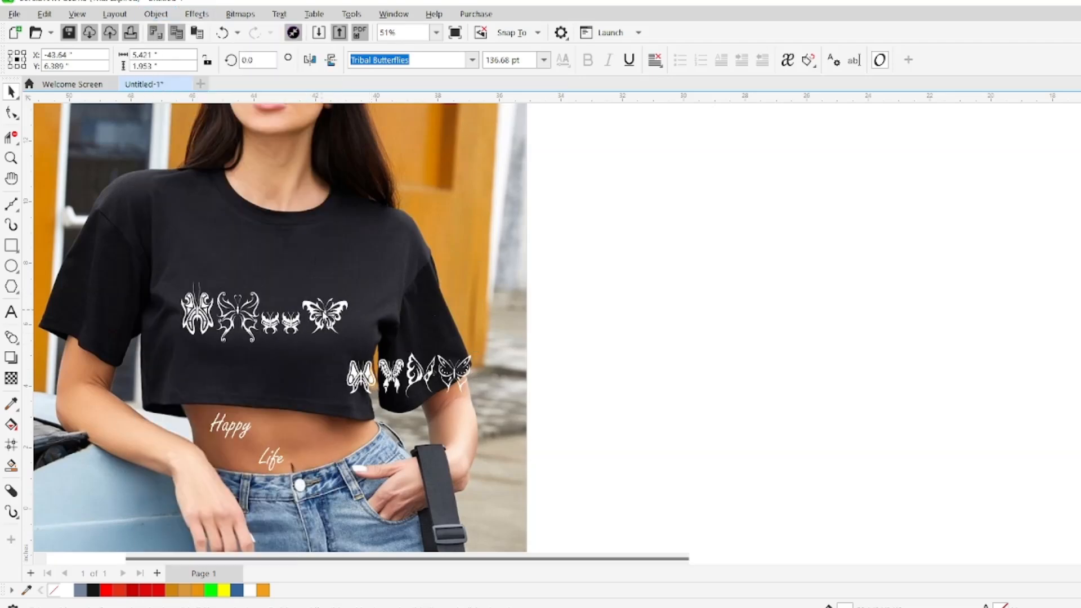
# Break the HAPPY word into single butterflies and move its last butterfly above the row
pyautogui.click(299, 282)
pyautogui.click(156, 14)
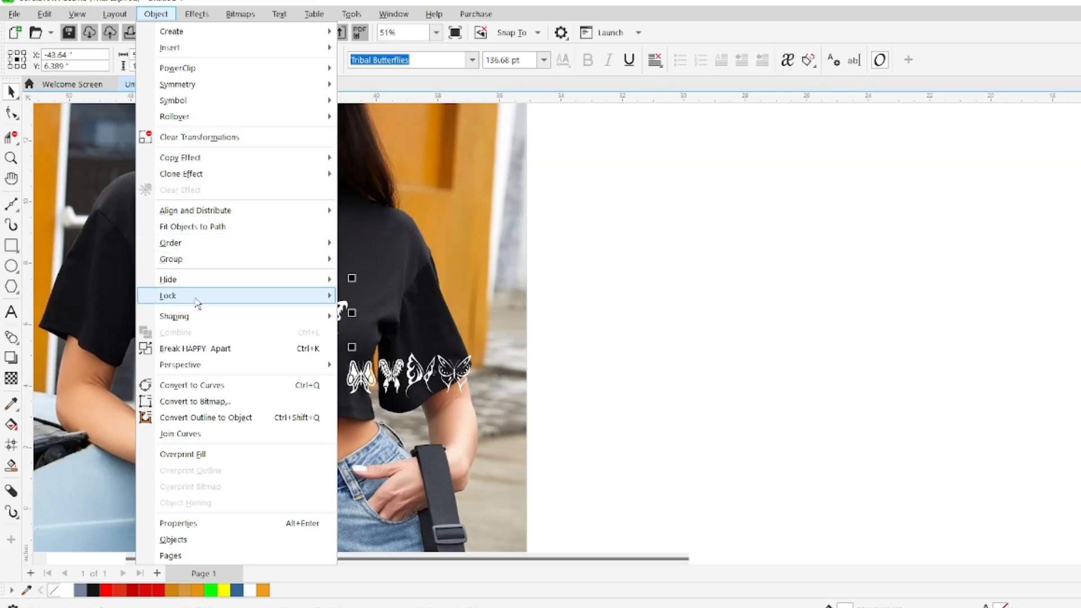
pyautogui.click(215, 348)
pyautogui.moveTo(335, 318); pyautogui.dragTo(319, 278)
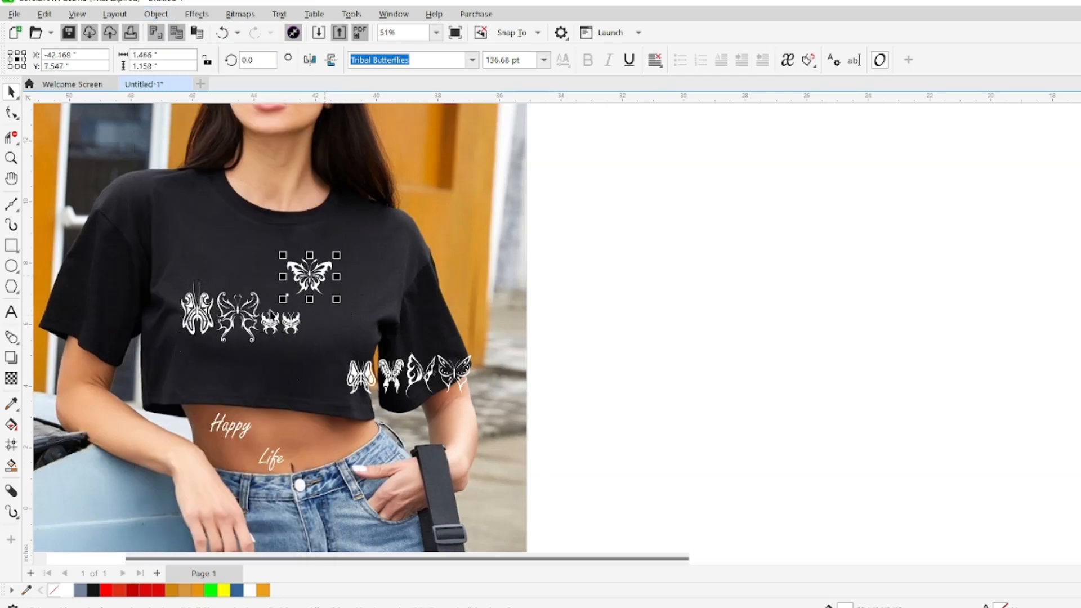
pyautogui.click(586, 357)
# Delete the LIFE butterflies and the remaining HAPPY butterflies, keeping only the separated one
pyautogui.moveTo(594, 324); pyautogui.dragTo(311, 418)
pyautogui.press('Delete')
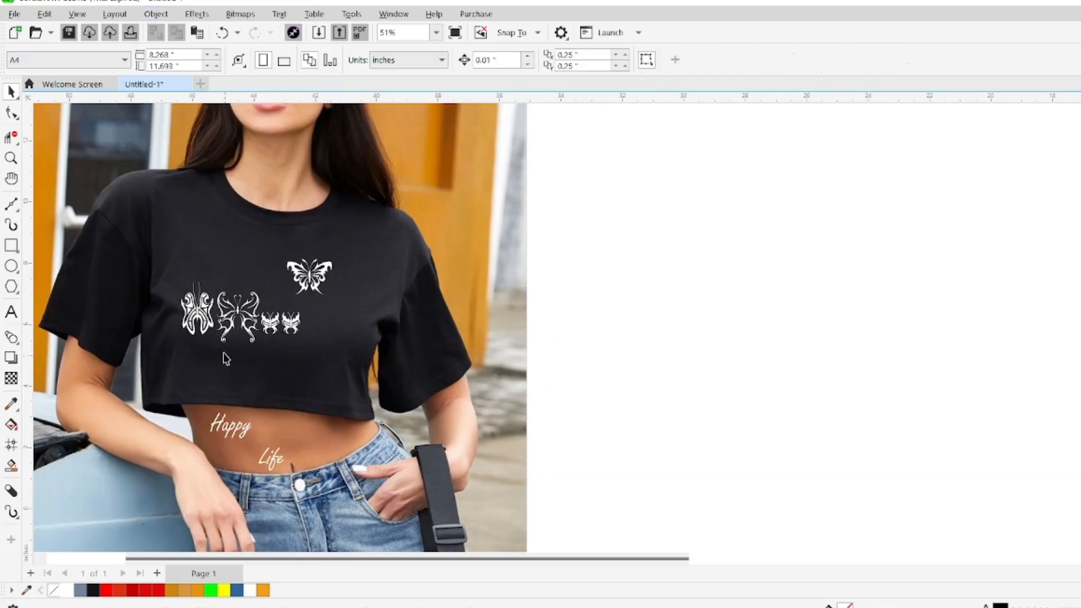
pyautogui.moveTo(570, 273); pyautogui.dragTo(228, 388)
pyautogui.press('Delete')
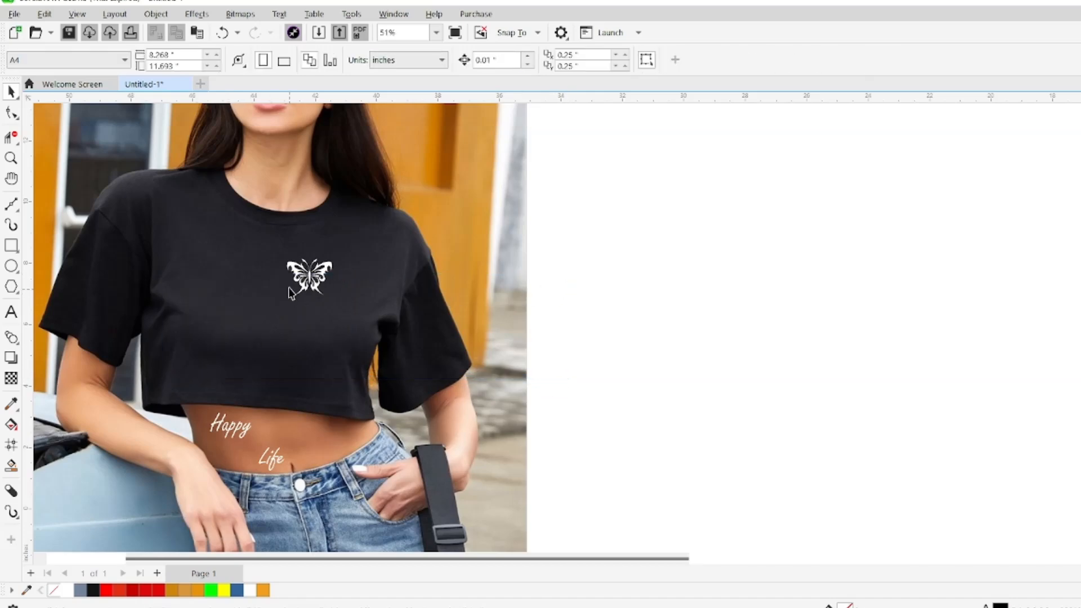
# Enlarge the single butterfly to about 1.7 inches wide, center it on the shirt and rotate it about 15 degrees
pyautogui.moveTo(288, 298); pyautogui.dragTo(261, 310)
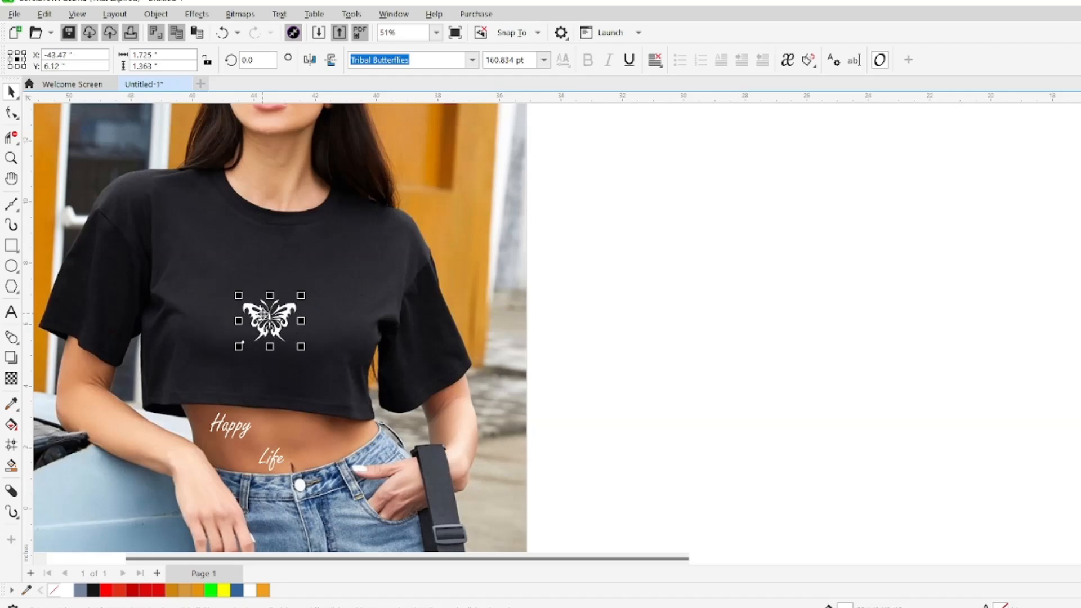
pyautogui.click(262, 311)
pyautogui.moveTo(238, 346); pyautogui.dragTo(244, 353)
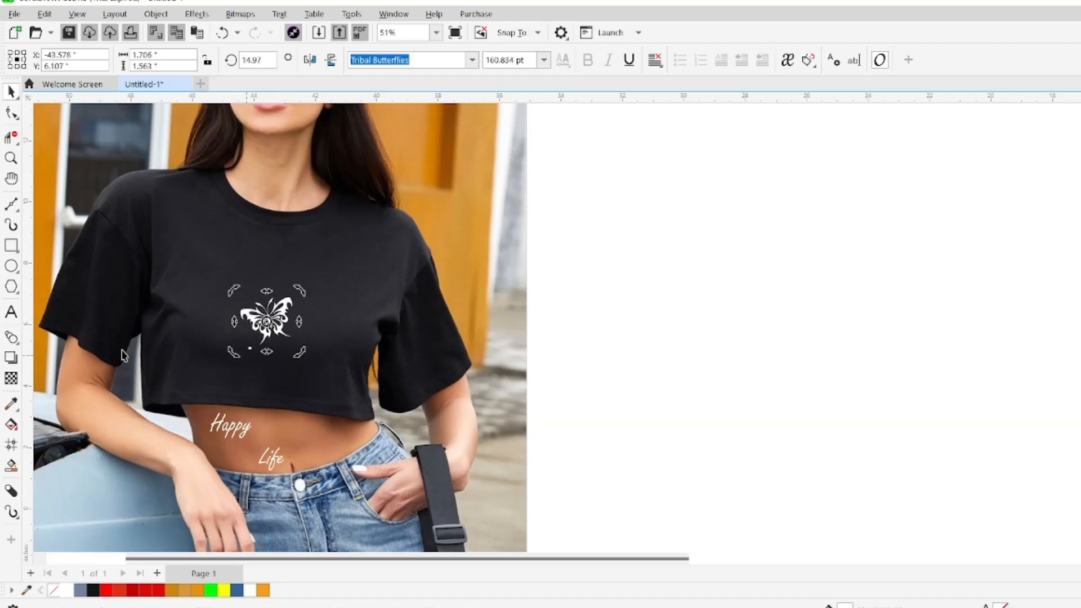
pyautogui.click(287, 307)
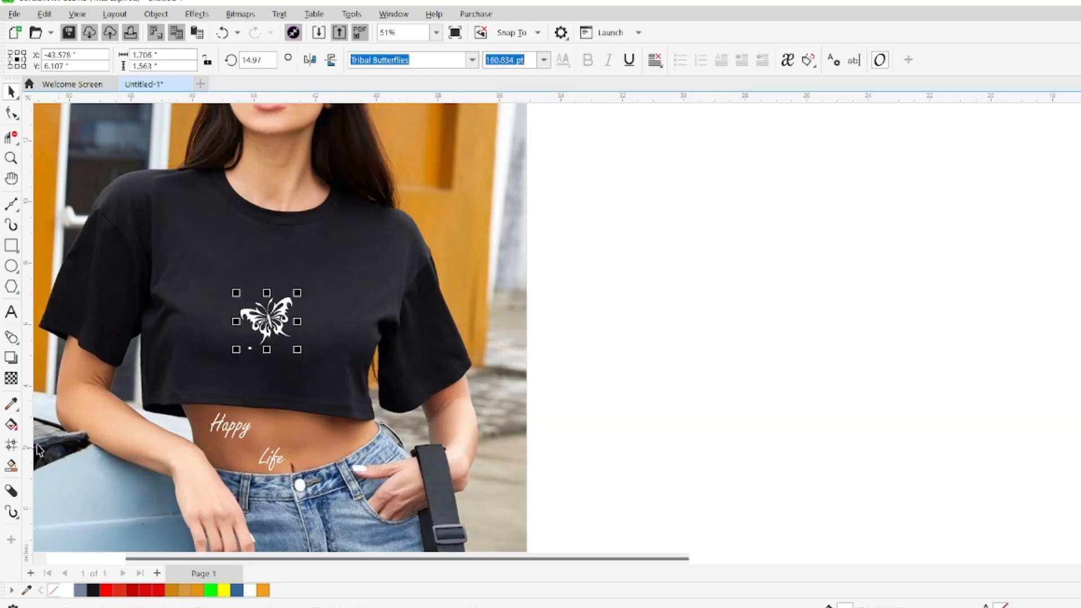
# Apply an orange-to-white gradient fill across the butterfly and adjust its starting point
pyautogui.click(11, 424)
pyautogui.moveTo(309, 309); pyautogui.dragTo(287, 393)
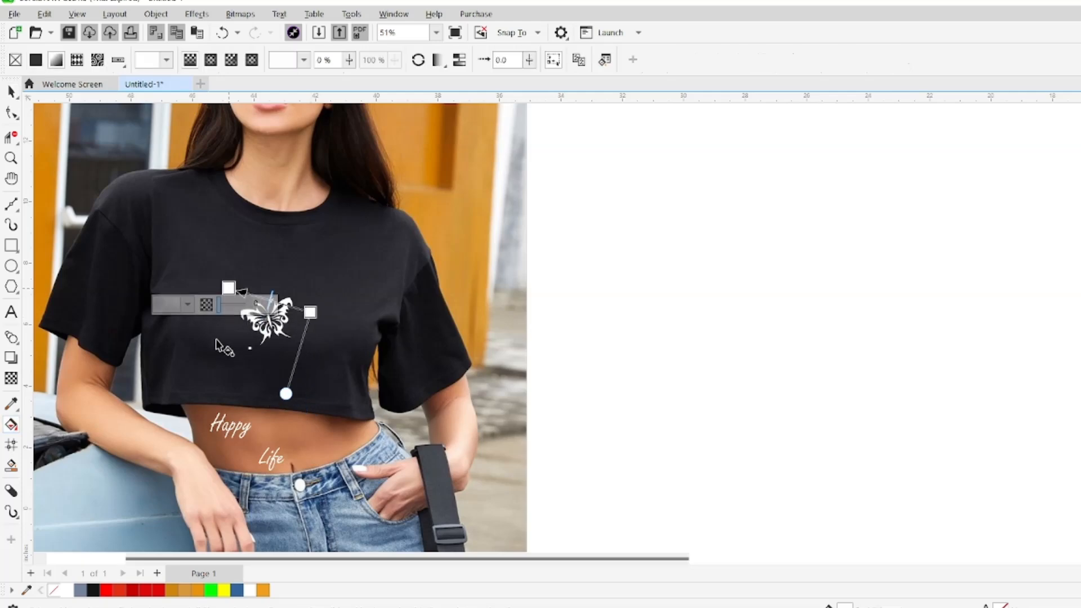
pyautogui.click(310, 313)
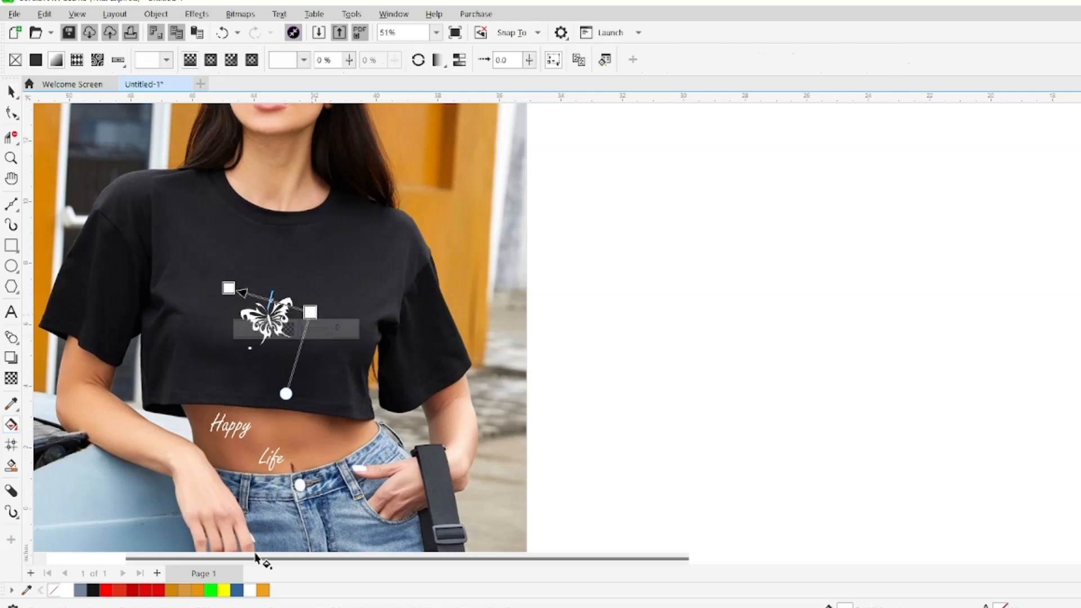
pyautogui.click(263, 590)
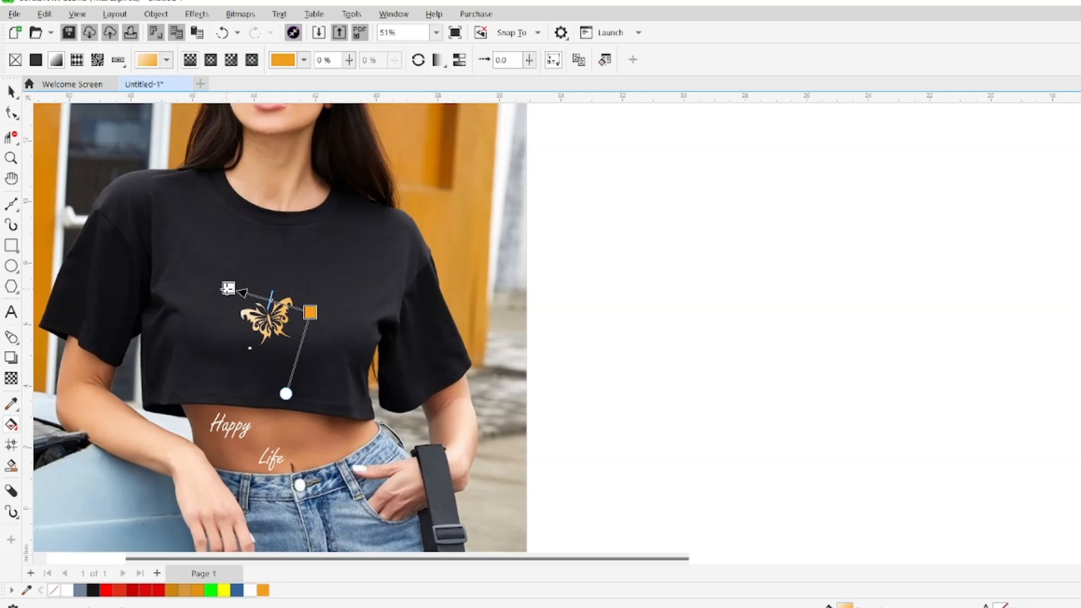
pyautogui.click(228, 288)
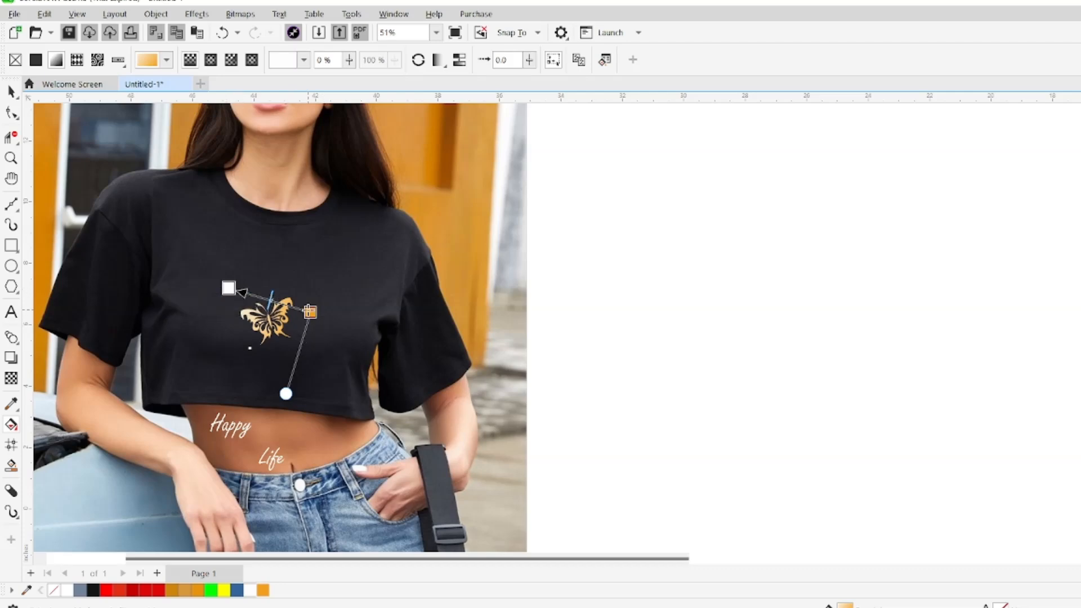
pyautogui.moveTo(311, 312); pyautogui.dragTo(308, 332)
pyautogui.click(357, 346)
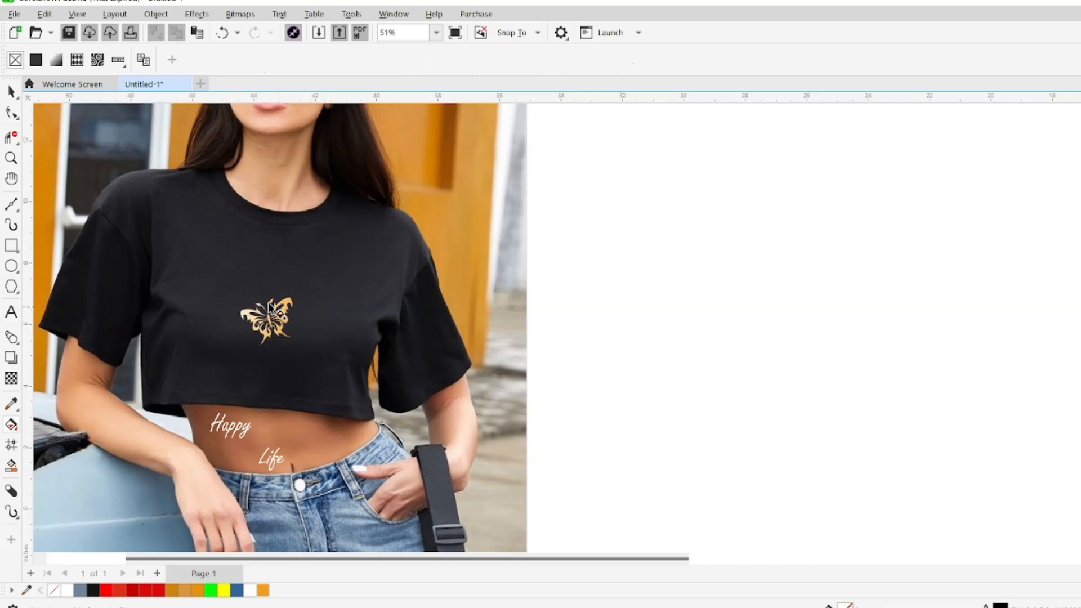
# Shift the gold butterfly slightly up and to the left on the shirt, and create smaller copies of it
pyautogui.click(11, 93)
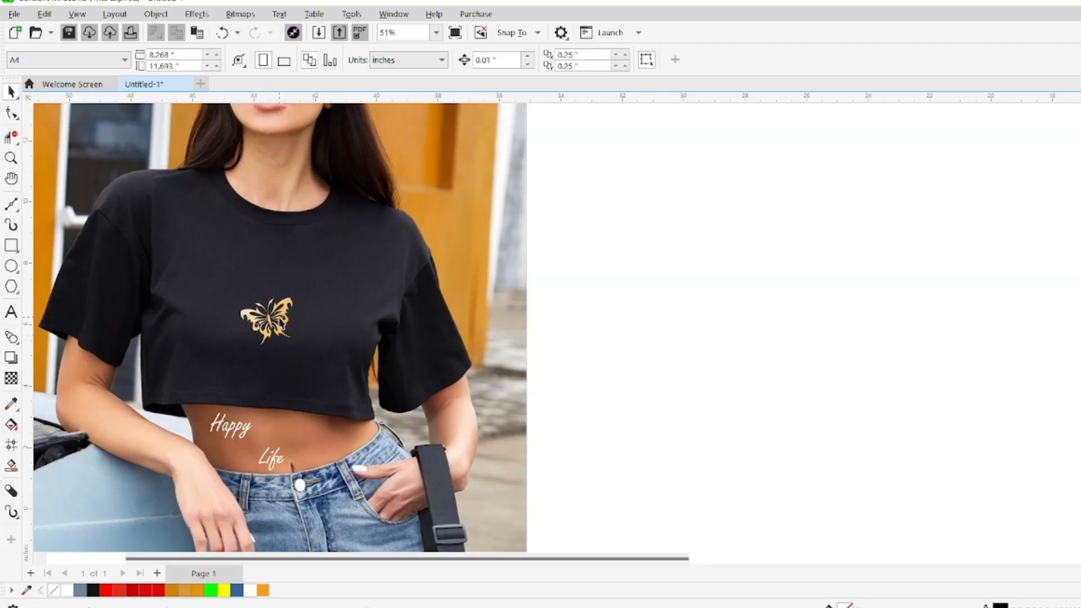
pyautogui.moveTo(280, 319); pyautogui.dragTo(258, 312)
pyautogui.moveTo(258, 315); pyautogui.dragTo(343, 404)
pyautogui.rightClick(293, 329)
pyautogui.rightClick(312, 326)
pyautogui.click(524, 331)
# Arrange the two smaller butterfly copies in a descending diagonal beside the large butterfly
pyautogui.moveTo(285, 316)
pyautogui.mouseDown()
pyautogui.moveTo(316, 343)
pyautogui.moveTo(299, 322)
pyautogui.mouseUp()
pyautogui.click(340, 403)
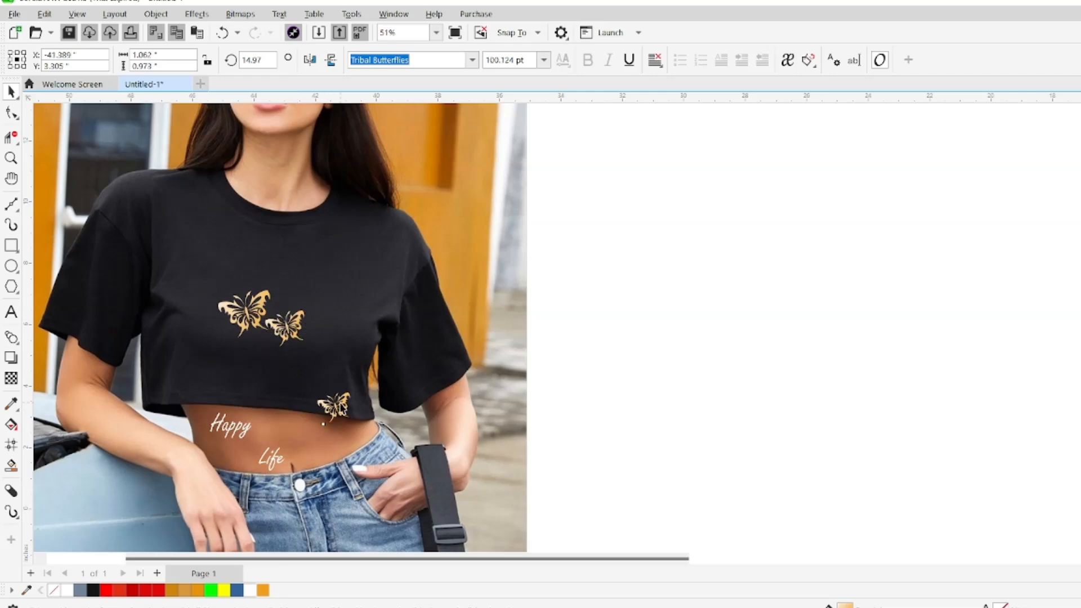
pyautogui.moveTo(341, 406); pyautogui.dragTo(328, 344)
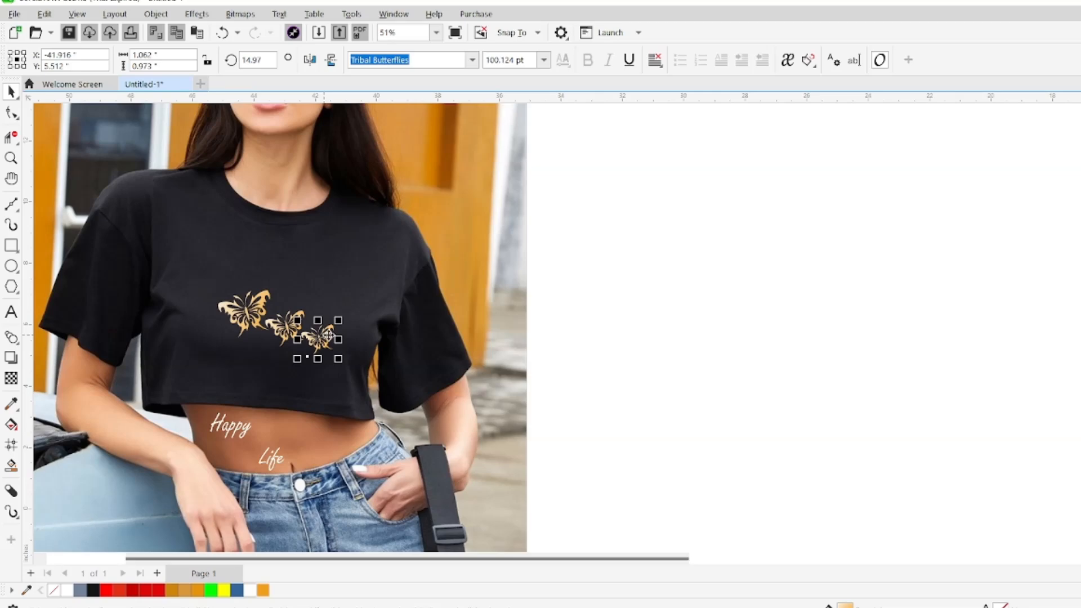
# Move the word Happy onto the shirt above the smaller butterflies and give it an orange-to-white gradient fill
pyautogui.click(623, 324)
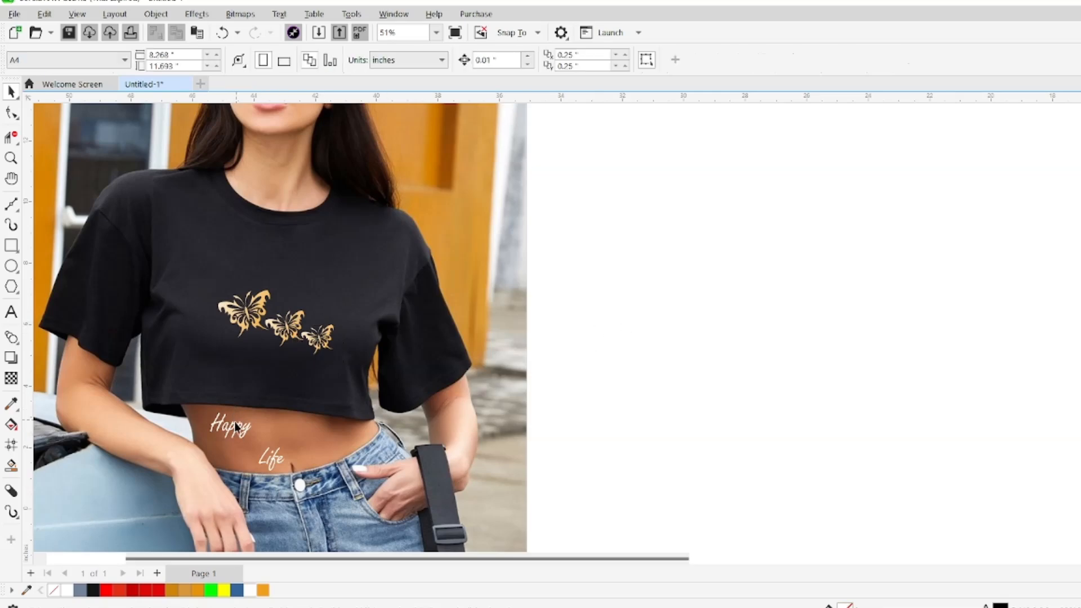
pyautogui.moveTo(231, 433); pyautogui.dragTo(300, 298)
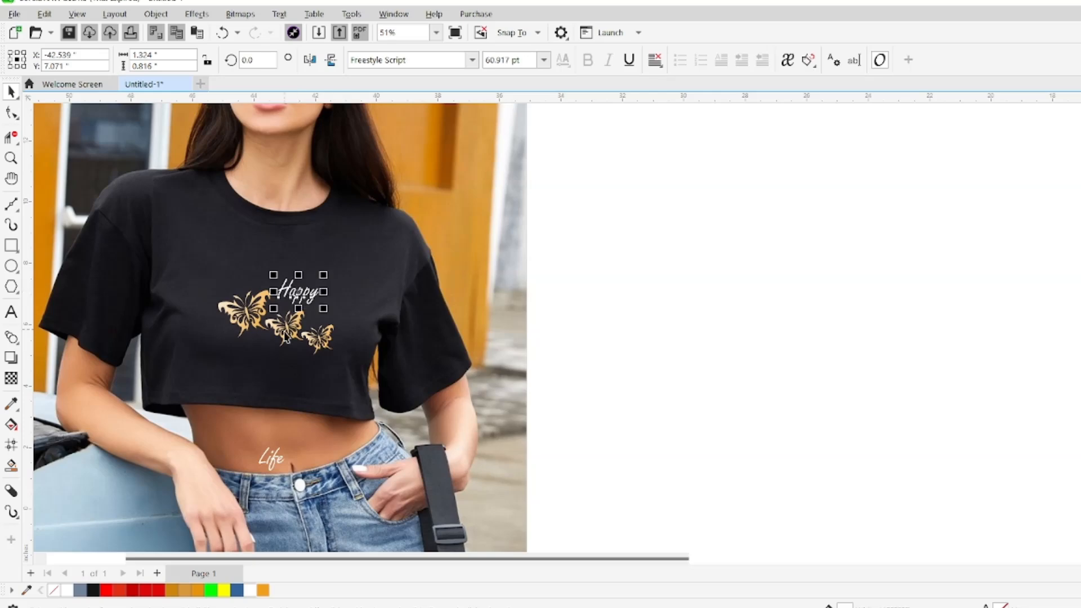
pyautogui.click(11, 425)
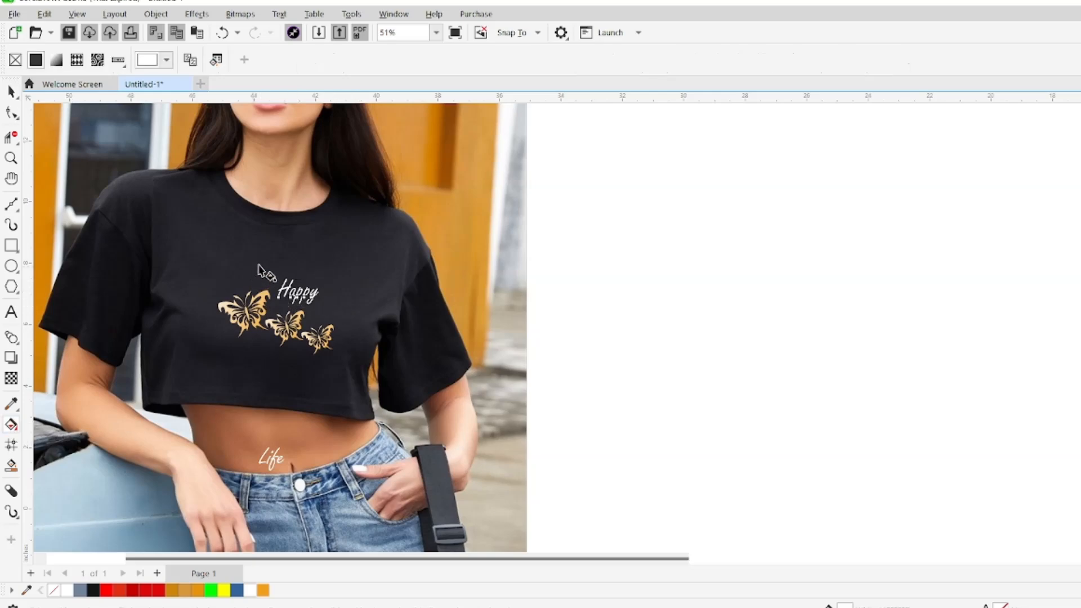
pyautogui.moveTo(260, 264); pyautogui.dragTo(343, 312)
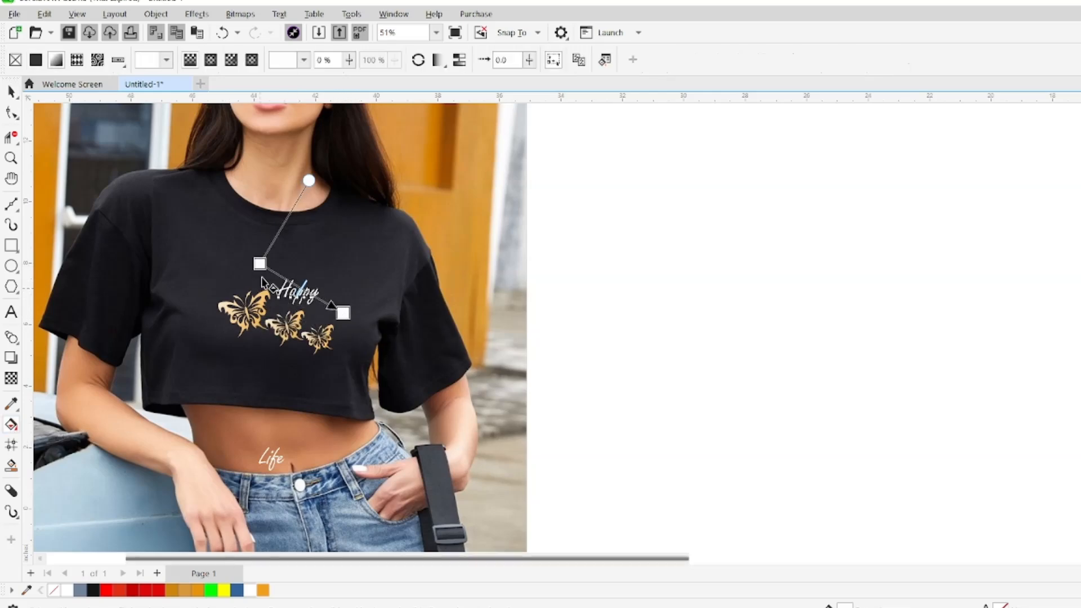
pyautogui.click(263, 590)
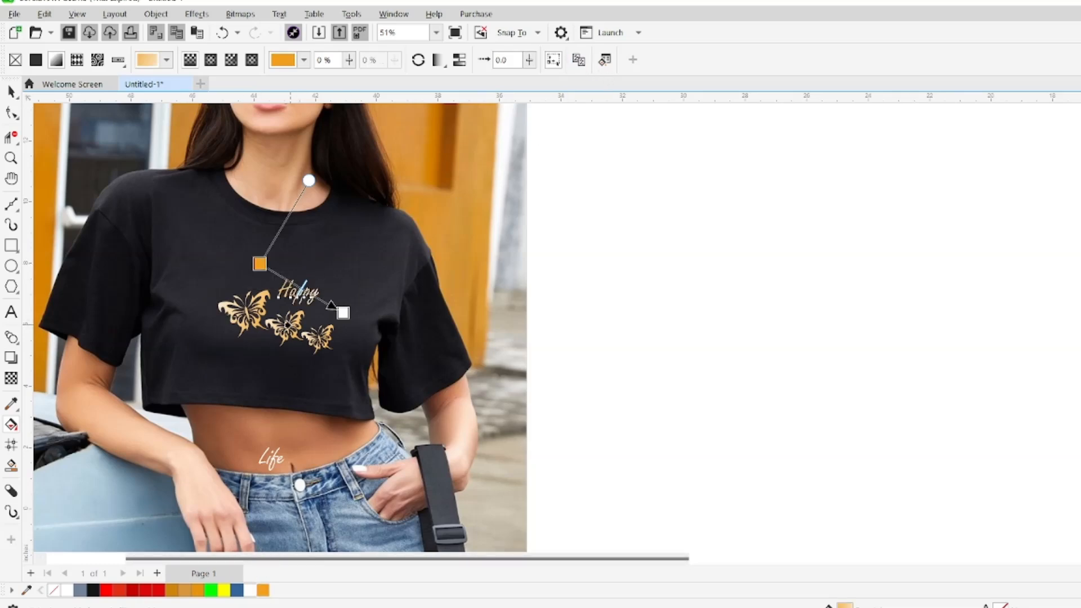
pyautogui.click(293, 322)
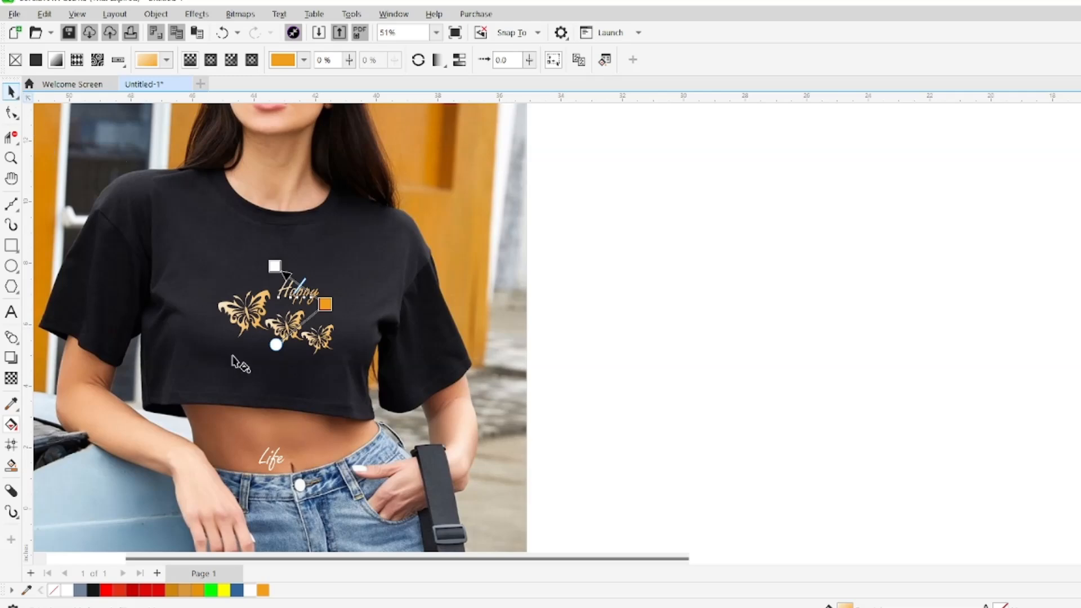
# Apply a matching orange-to-white gradient fill across the word Life
pyautogui.click(272, 456)
pyautogui.moveTo(302, 457); pyautogui.dragTo(234, 437)
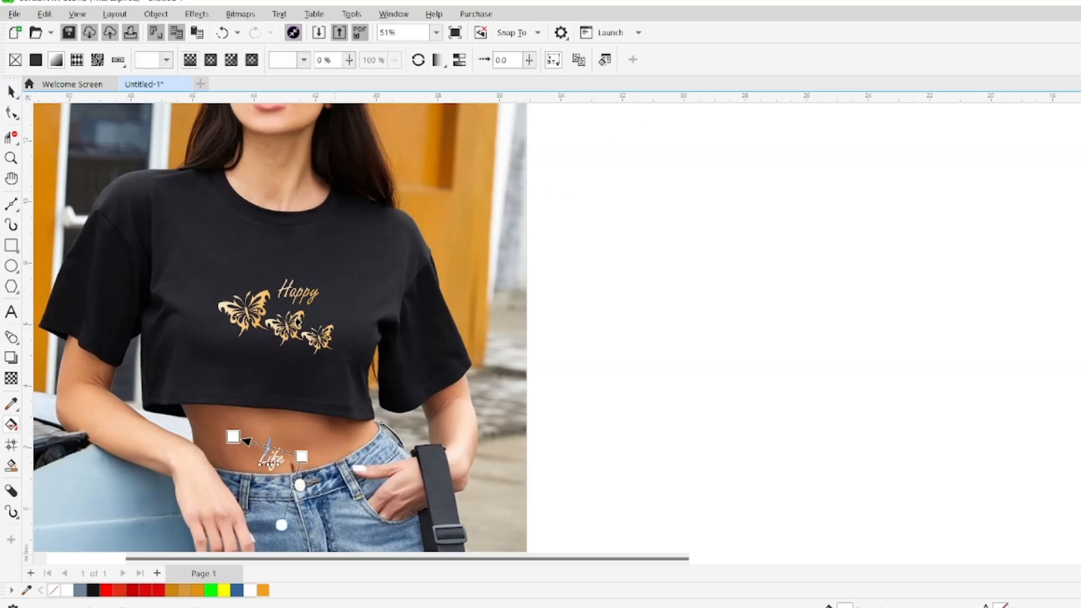
pyautogui.click(263, 300)
pyautogui.click(11, 93)
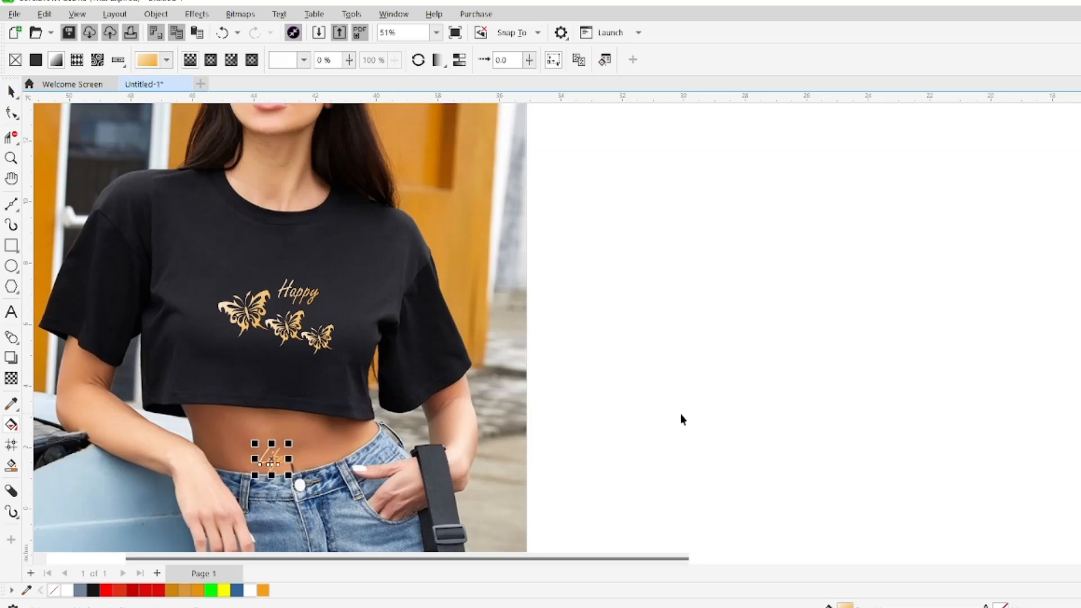
pyautogui.click(680, 413)
# Place the word Life beneath the butterflies and shift the whole text-and-butterfly design slightly up and left on the shirt
pyautogui.moveTo(274, 462); pyautogui.dragTo(281, 362)
pyautogui.moveTo(310, 299)
pyautogui.mouseDown()
pyautogui.moveTo(310, 272)
pyautogui.moveTo(311, 301)
pyautogui.mouseUp()
pyautogui.click(645, 299)
pyautogui.moveTo(618, 285); pyautogui.dragTo(188, 404)
pyautogui.moveTo(276, 327)
pyautogui.mouseDown()
pyautogui.moveTo(262, 436)
pyautogui.moveTo(265, 293)
pyautogui.moveTo(268, 325)
pyautogui.moveTo(266, 315)
pyautogui.mouseUp()
pyautogui.click(587, 327)
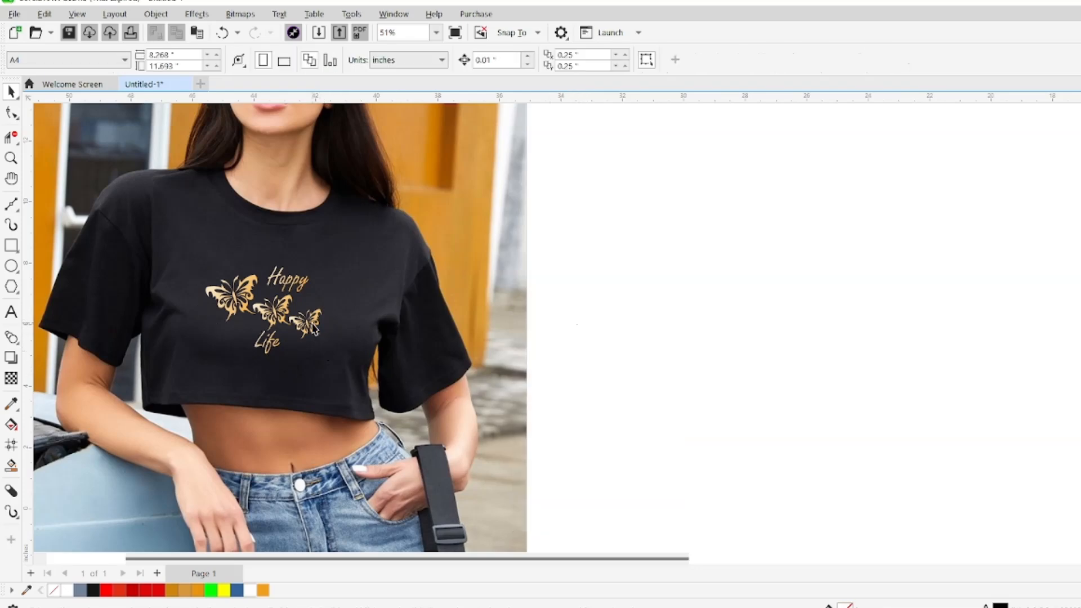
# Nudge the middle butterfly slightly upward and bring the smallest butterfly back beside it
pyautogui.moveTo(314, 329); pyautogui.dragTo(325, 382)
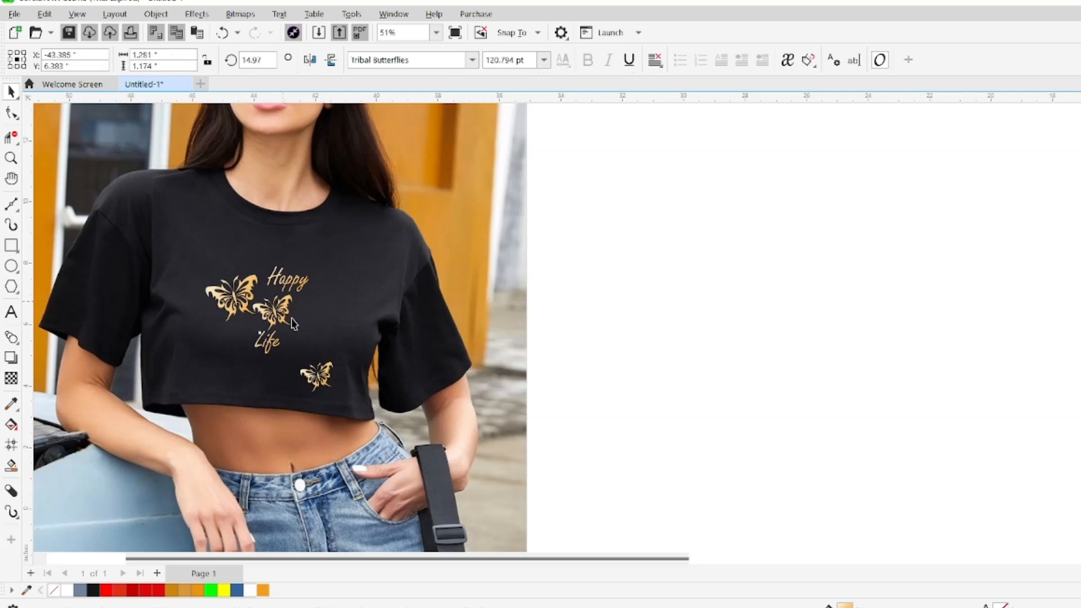
pyautogui.moveTo(284, 304); pyautogui.dragTo(285, 305)
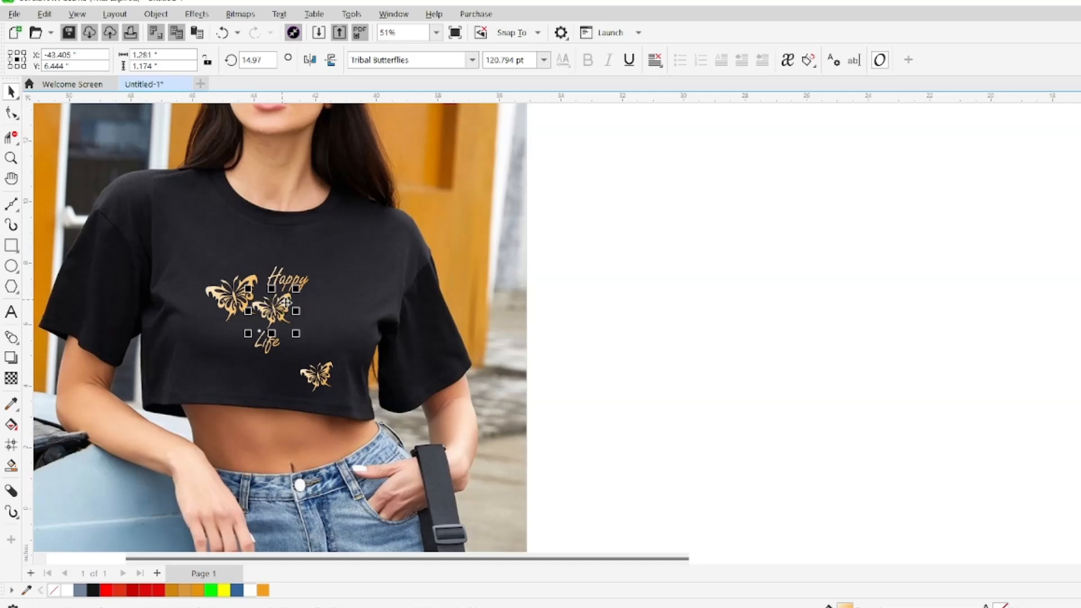
pyautogui.moveTo(327, 380); pyautogui.dragTo(342, 328)
pyautogui.click(643, 303)
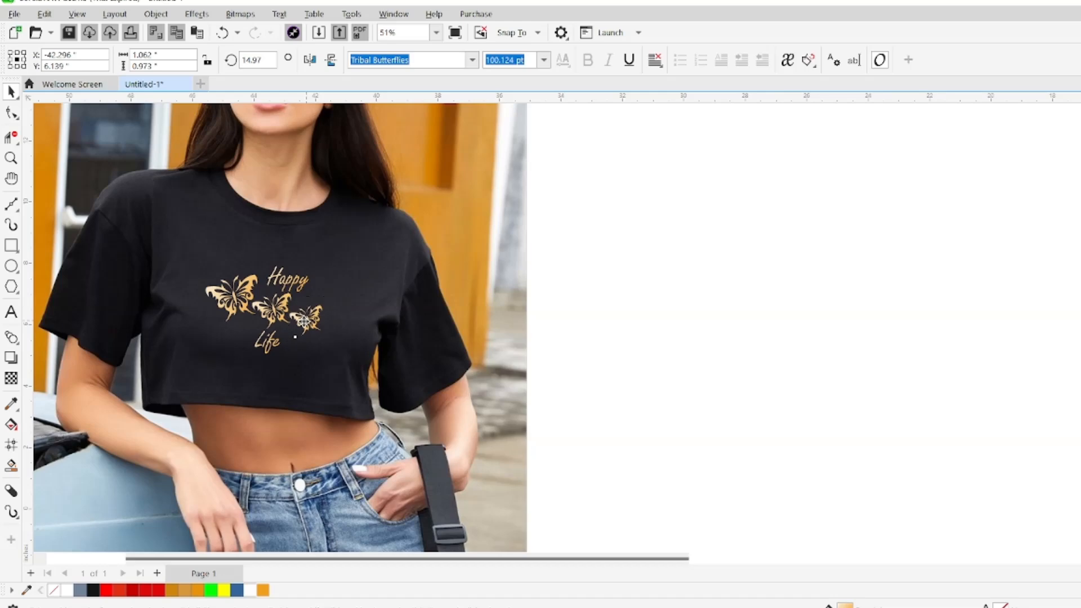
# Fine-tune the smallest butterfly's position so it sits tightly against the middle butterfly in the descending row
pyautogui.press('Up')
pyautogui.press('Up')
pyautogui.press('Up')
pyautogui.press('Up')
pyautogui.press('Up')
pyautogui.press('Up')
pyautogui.press('Down')
pyautogui.press('Down')
pyautogui.press('Down')
pyautogui.press('Down')
pyautogui.press('Down')
pyautogui.moveTo(299, 322)
pyautogui.mouseDown()
pyautogui.moveTo(307, 287)
pyautogui.moveTo(316, 312)
pyautogui.mouseUp()
pyautogui.click(678, 291)
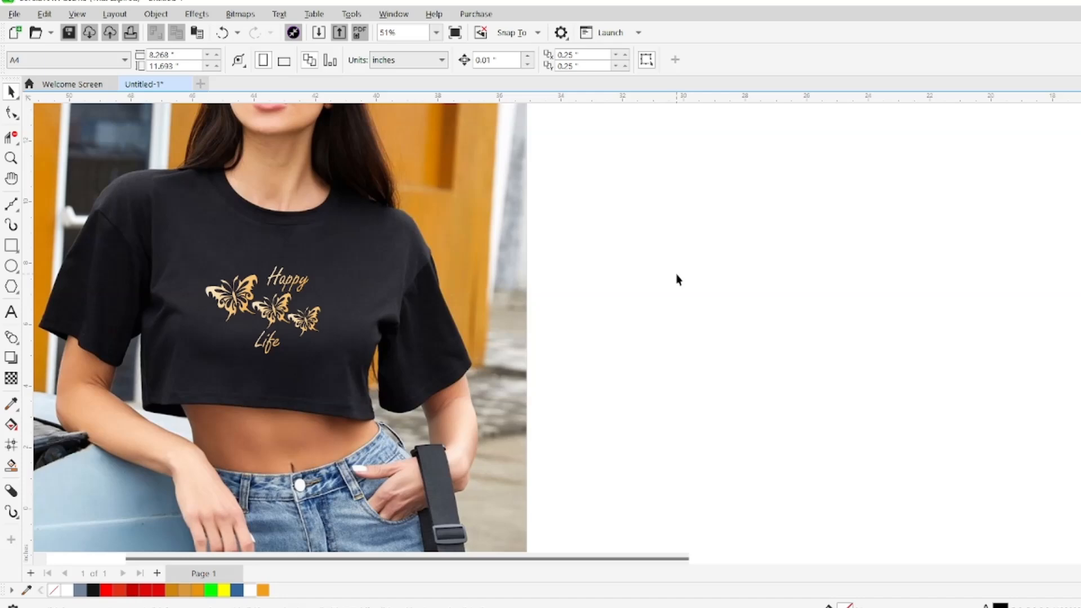
# Enlarge the complete butterfly-and-text design to about 3.94 inches wide and center it on the shirt
pyautogui.moveTo(594, 238); pyautogui.dragTo(181, 388)
pyautogui.moveTo(325, 358)
pyautogui.mouseDown()
pyautogui.moveTo(345, 379)
pyautogui.moveTo(331, 362)
pyautogui.mouseUp()
pyautogui.moveTo(275, 313); pyautogui.dragTo(256, 435)
pyautogui.moveTo(257, 435); pyautogui.dragTo(272, 313)
# Skew the whole design slightly so its left side drops, and shift it up a little on the shirt
pyautogui.click(271, 313)
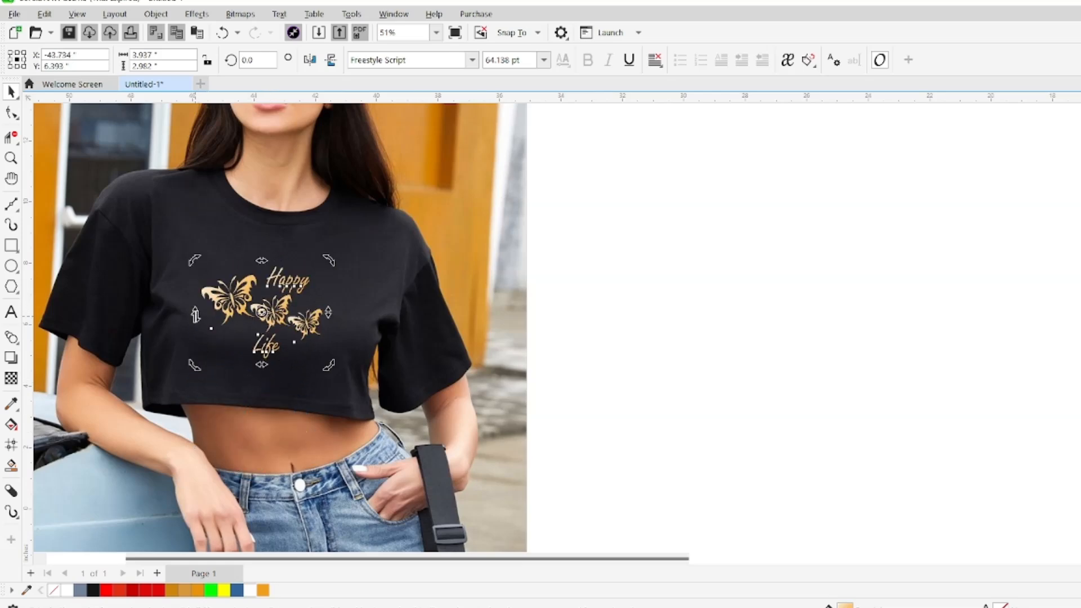
pyautogui.moveTo(195, 315); pyautogui.dragTo(196, 321)
pyautogui.click(693, 315)
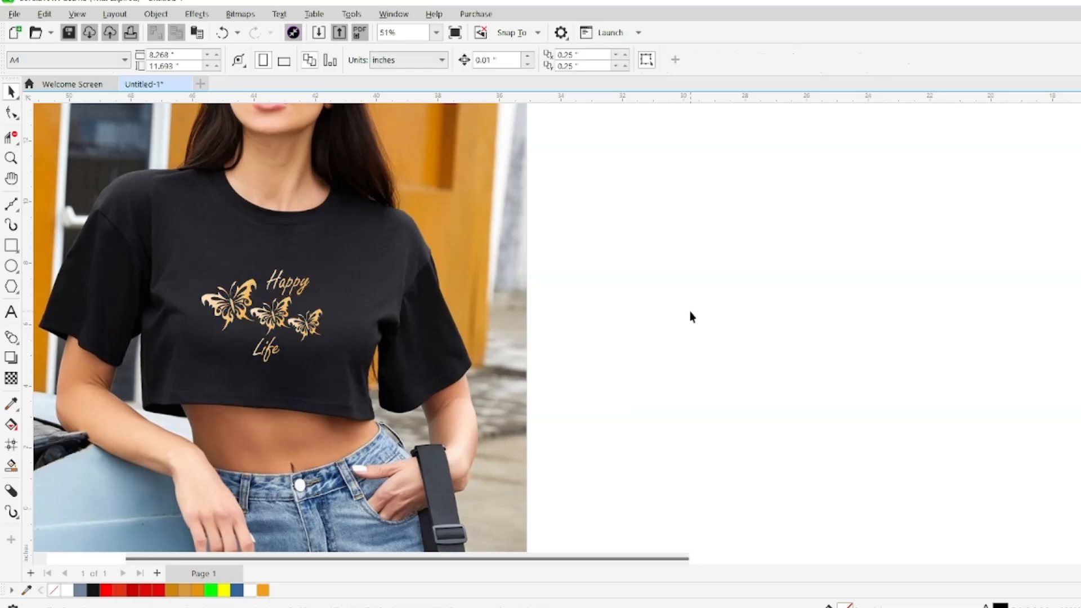
pyautogui.moveTo(642, 247); pyautogui.dragTo(168, 407)
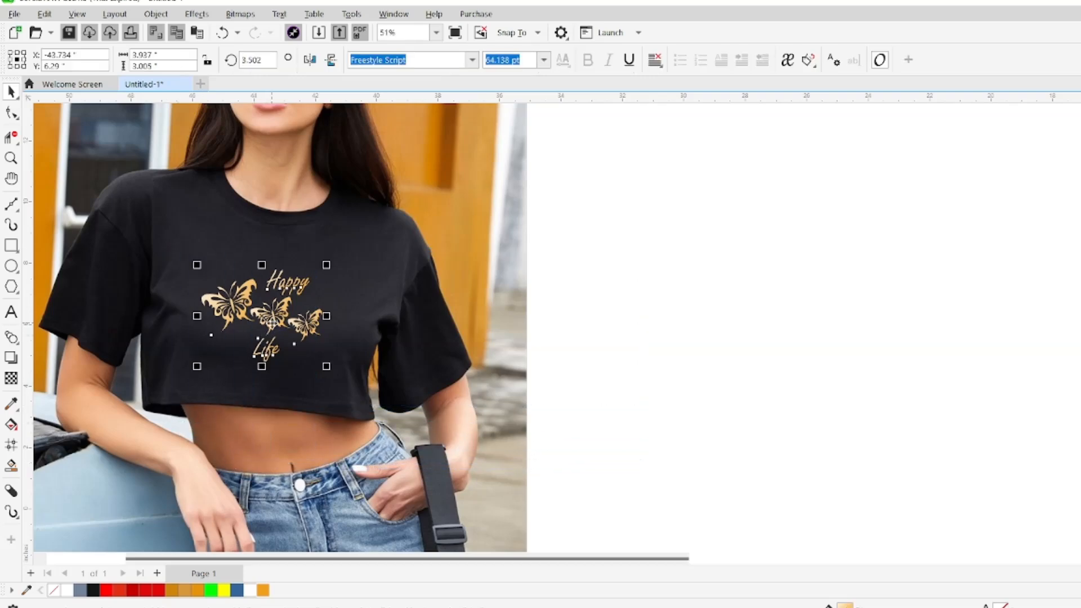
pyautogui.click(665, 287)
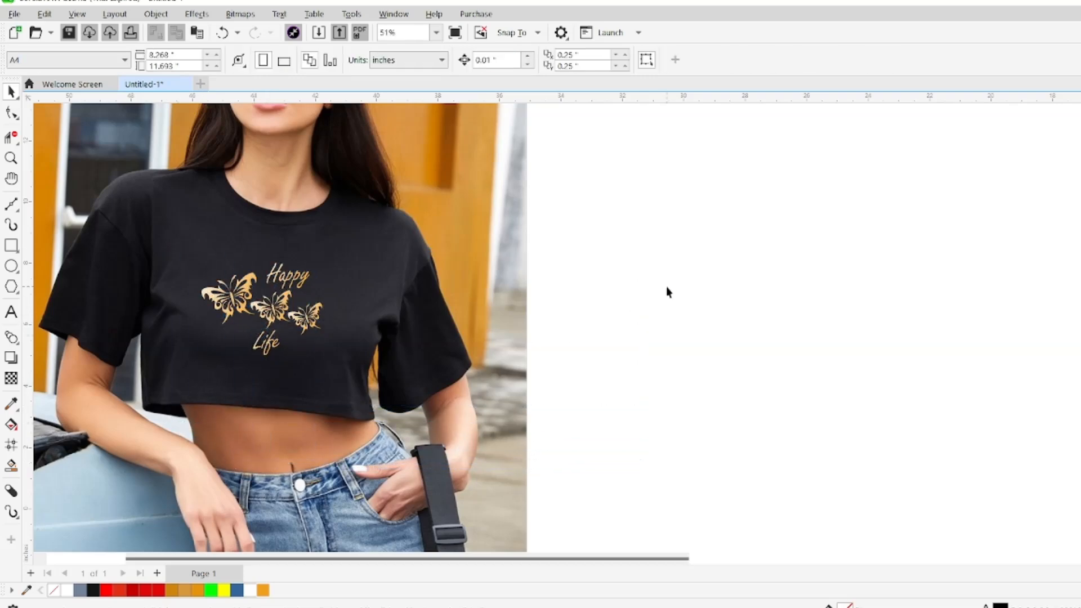
# Rotate the large butterfly to about 21 degrees
pyautogui.click(250, 301)
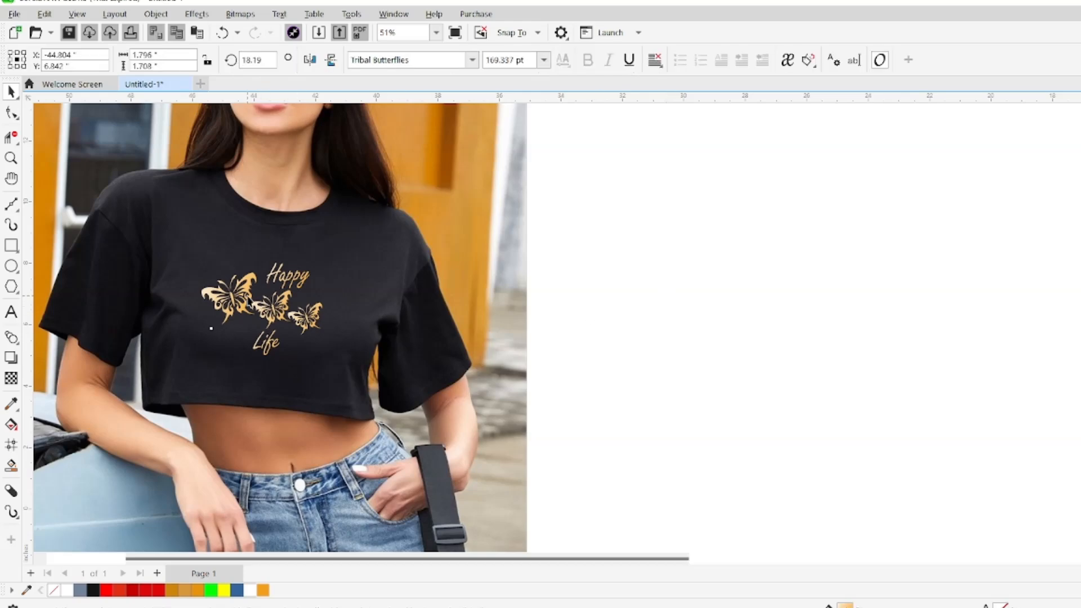
pyautogui.click(238, 313)
pyautogui.moveTo(196, 335); pyautogui.dragTo(192, 336)
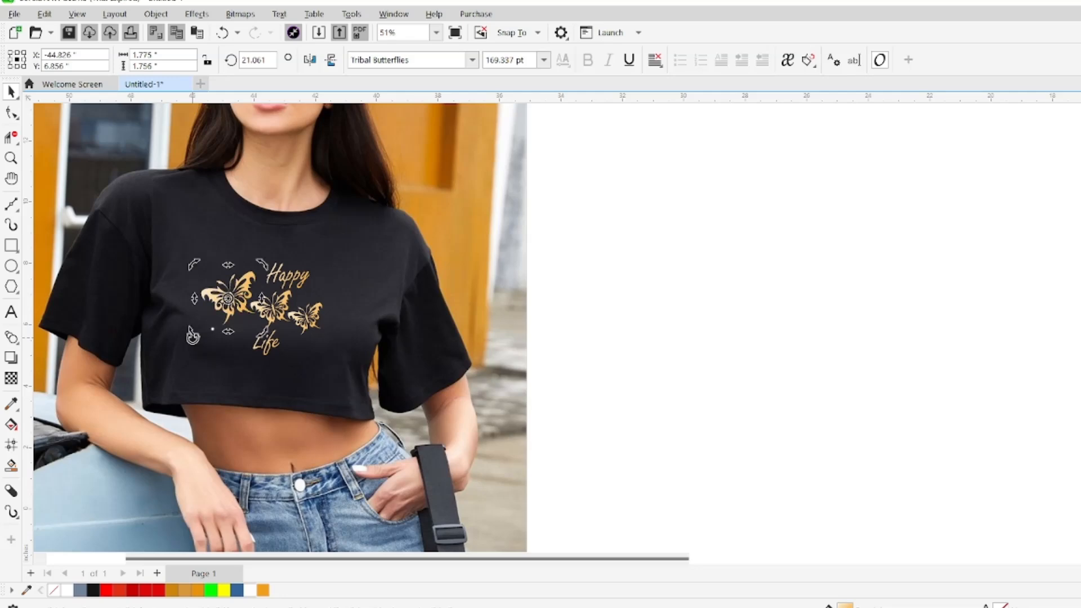
pyautogui.click(717, 305)
# Adjust the rotation of the middle and smallest butterflies slightly to vary their angles
pyautogui.click(279, 312)
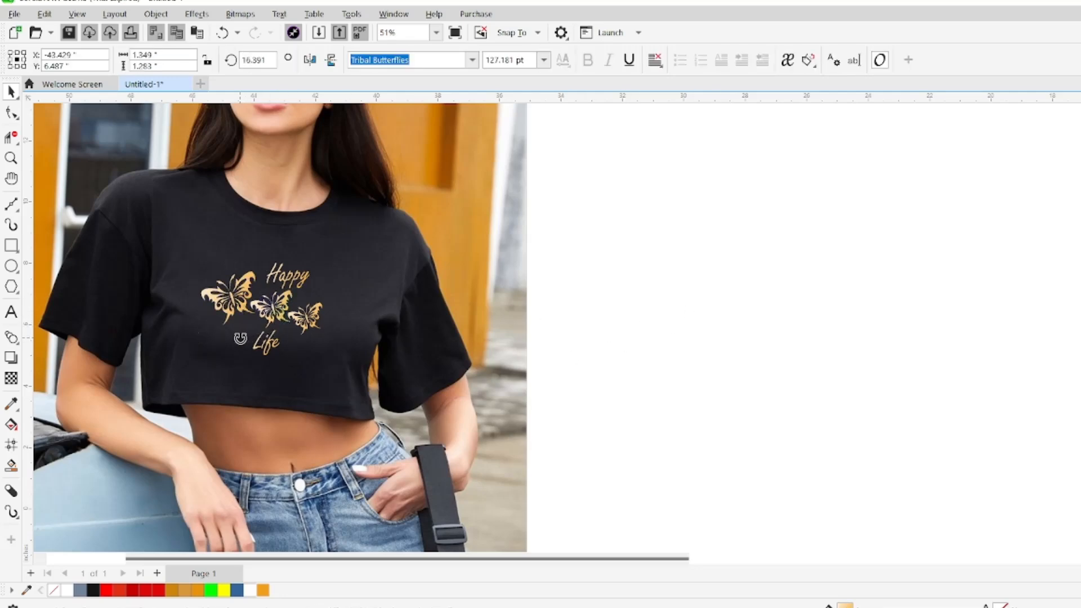
pyautogui.click(572, 308)
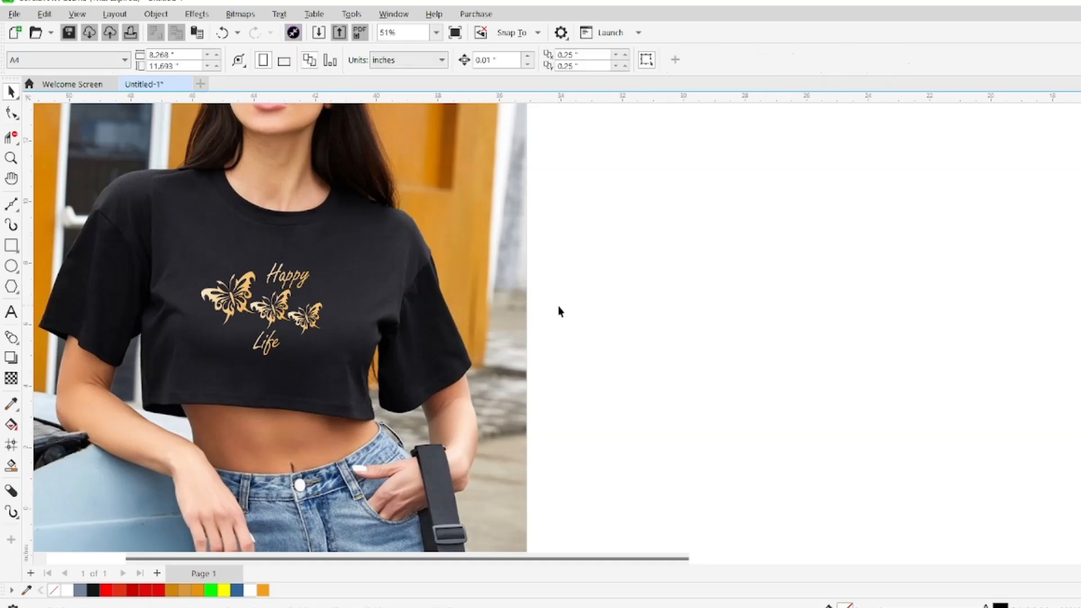
pyautogui.click(312, 317)
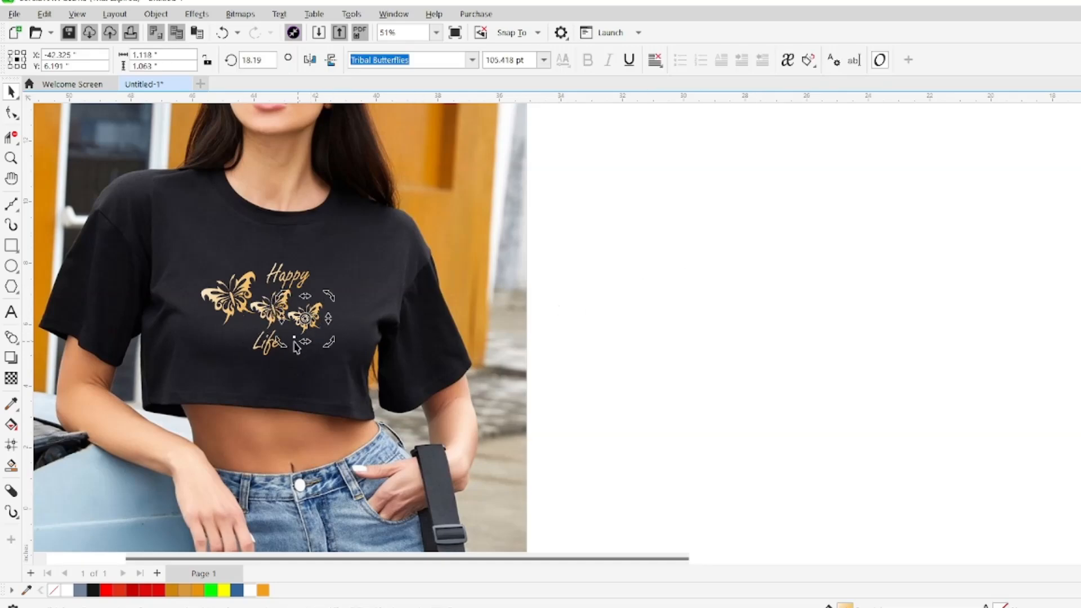
pyautogui.moveTo(288, 347); pyautogui.dragTo(289, 346)
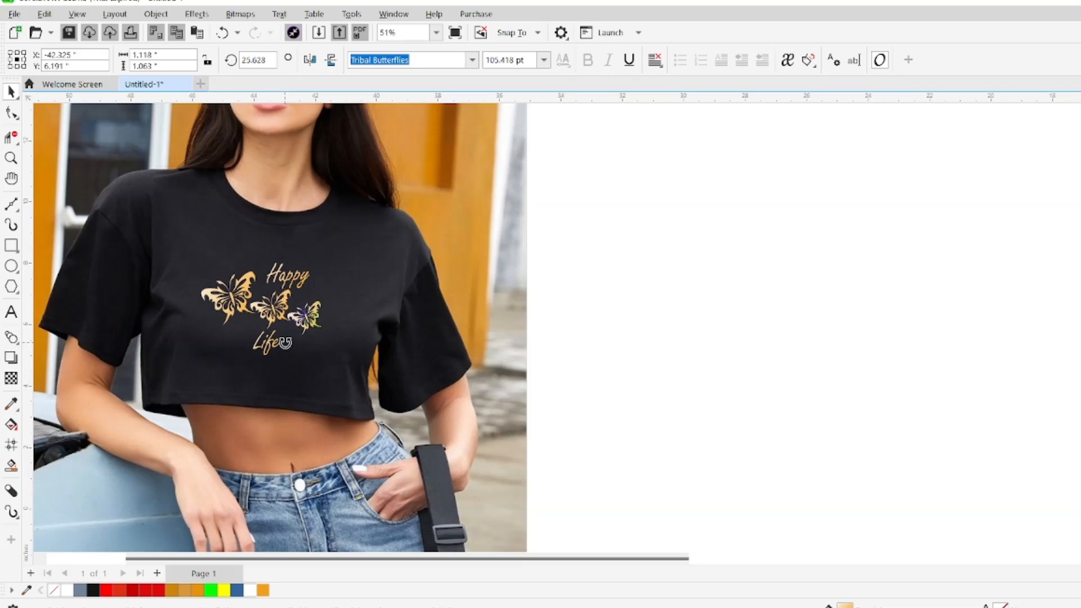
pyautogui.click(722, 274)
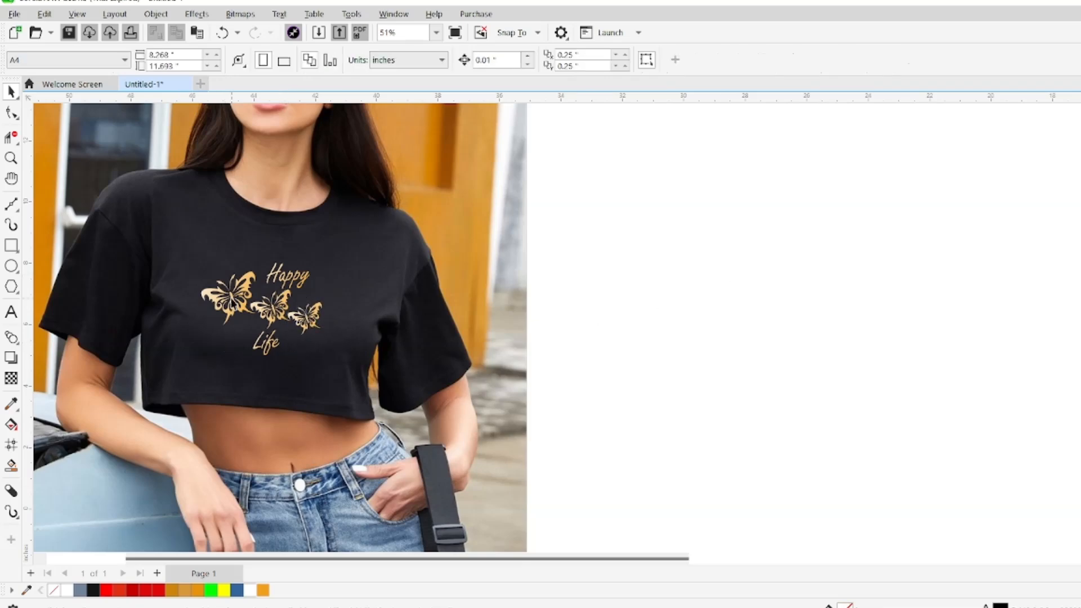
# Scale the large butterfly down to about 1.68 inches wide
pyautogui.click(232, 302)
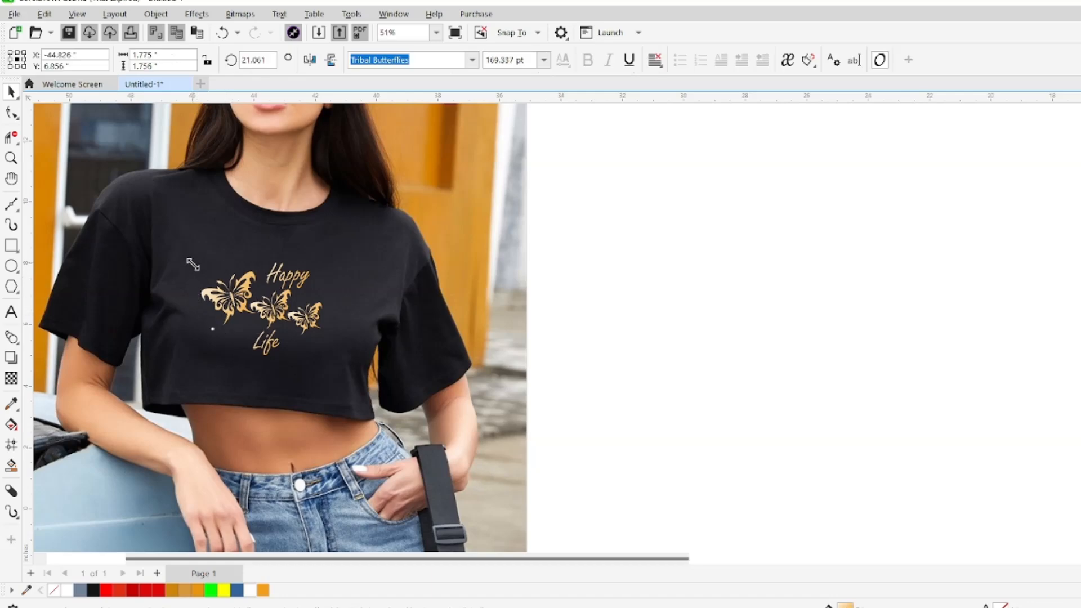
pyautogui.moveTo(192, 265); pyautogui.dragTo(195, 266)
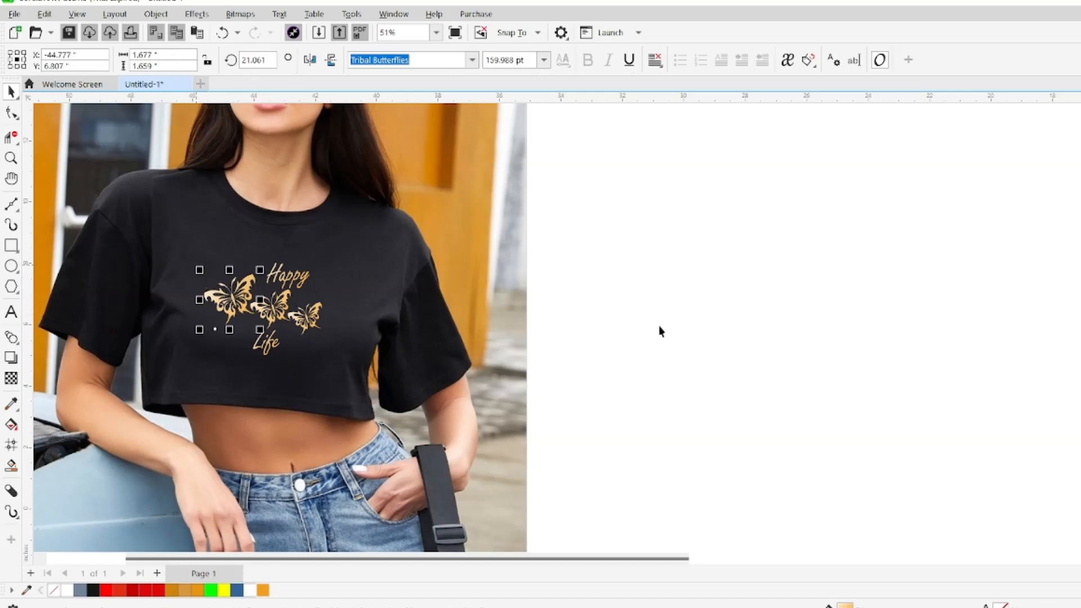
pyautogui.click(700, 319)
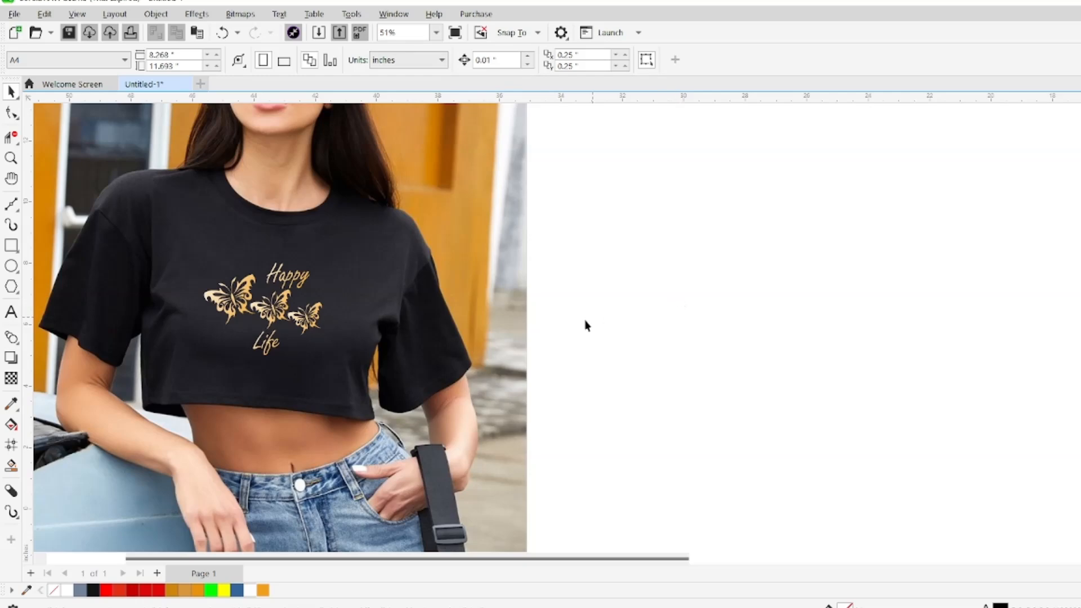
# Move the word Life slightly up toward the butterflies and fine-tune the height of Happy above them
pyautogui.moveTo(294, 277); pyautogui.dragTo(292, 246)
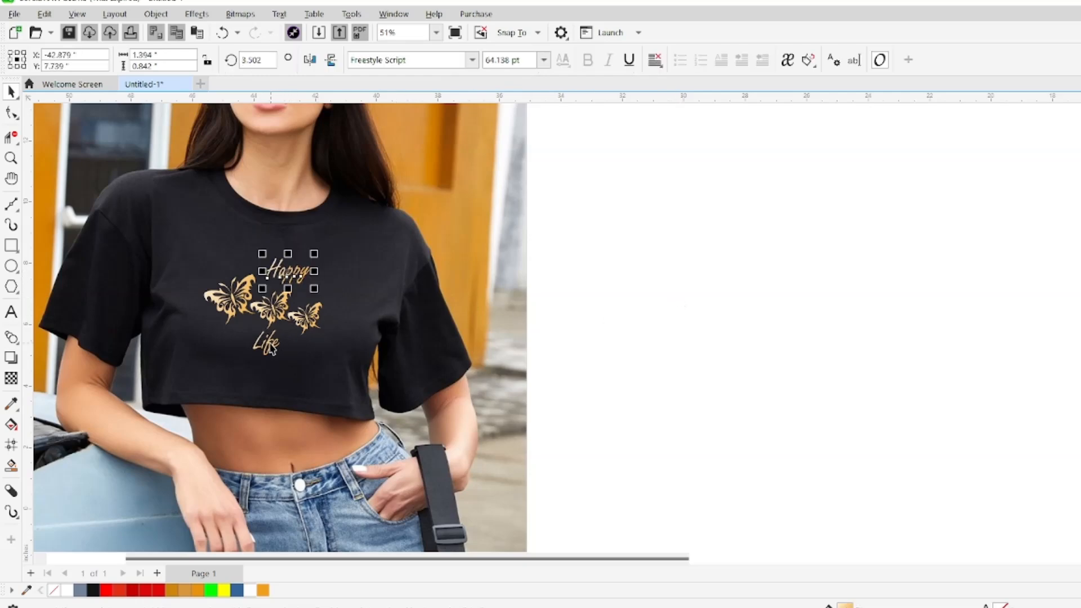
pyautogui.moveTo(269, 337)
pyautogui.mouseDown()
pyautogui.moveTo(269, 376)
pyautogui.moveTo(270, 346)
pyautogui.mouseUp()
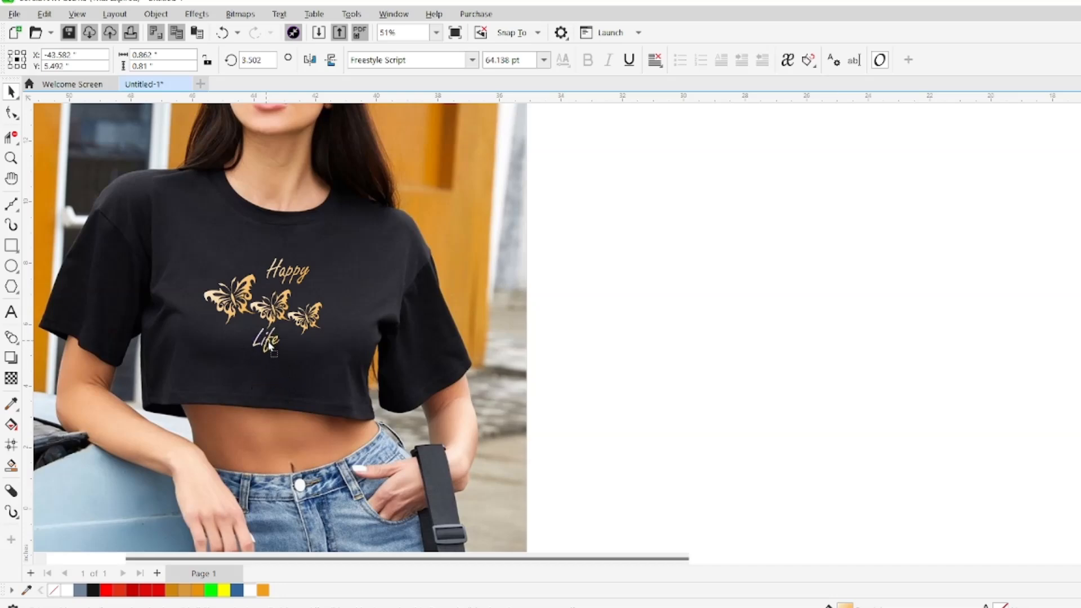
pyautogui.click(685, 261)
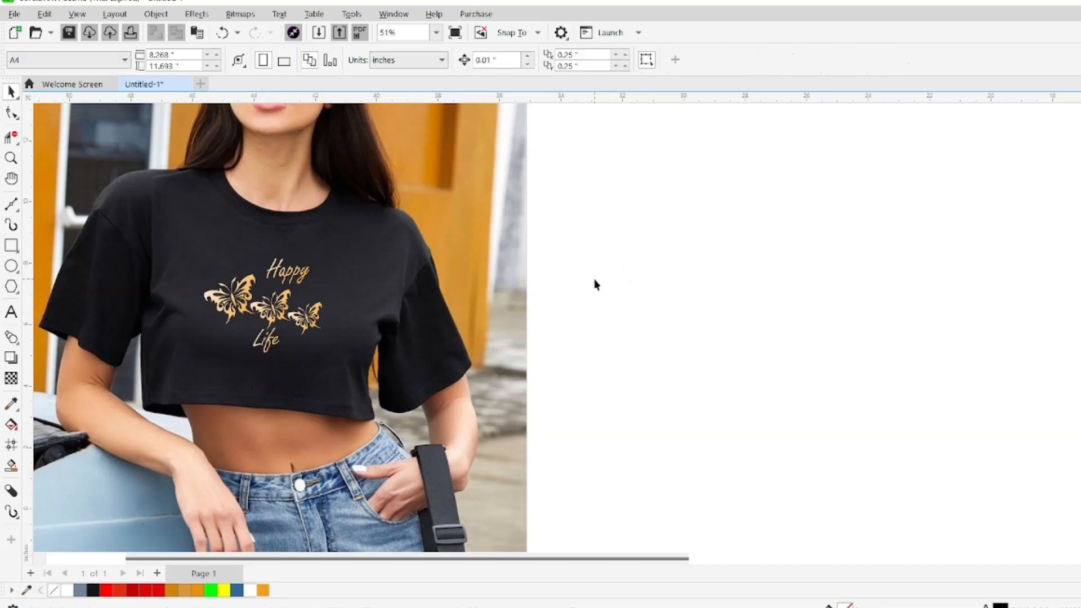
pyautogui.click(302, 272)
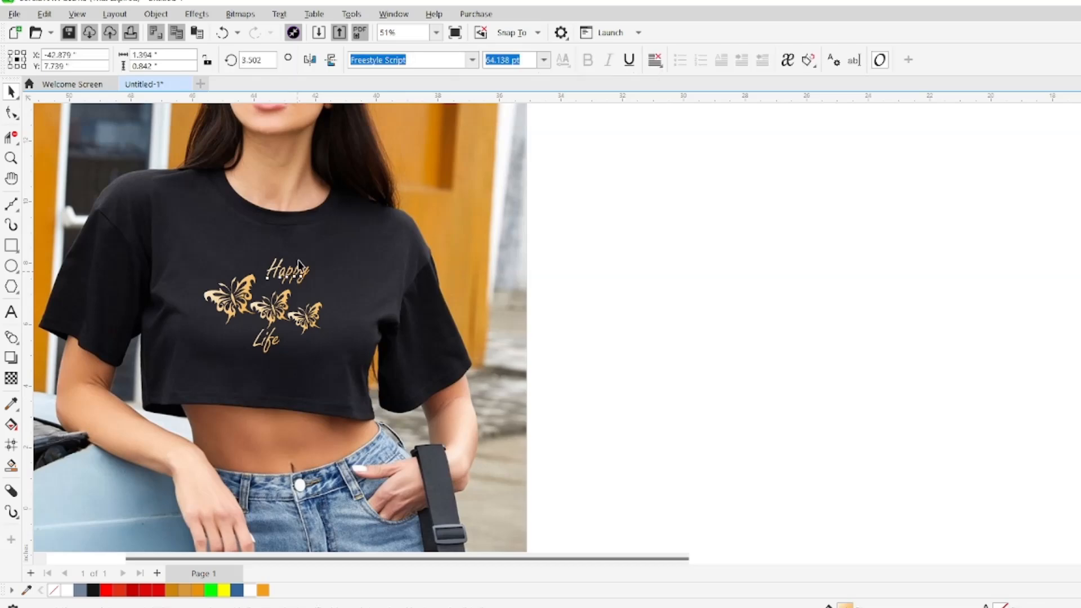
pyautogui.moveTo(302, 273); pyautogui.dragTo(302, 286)
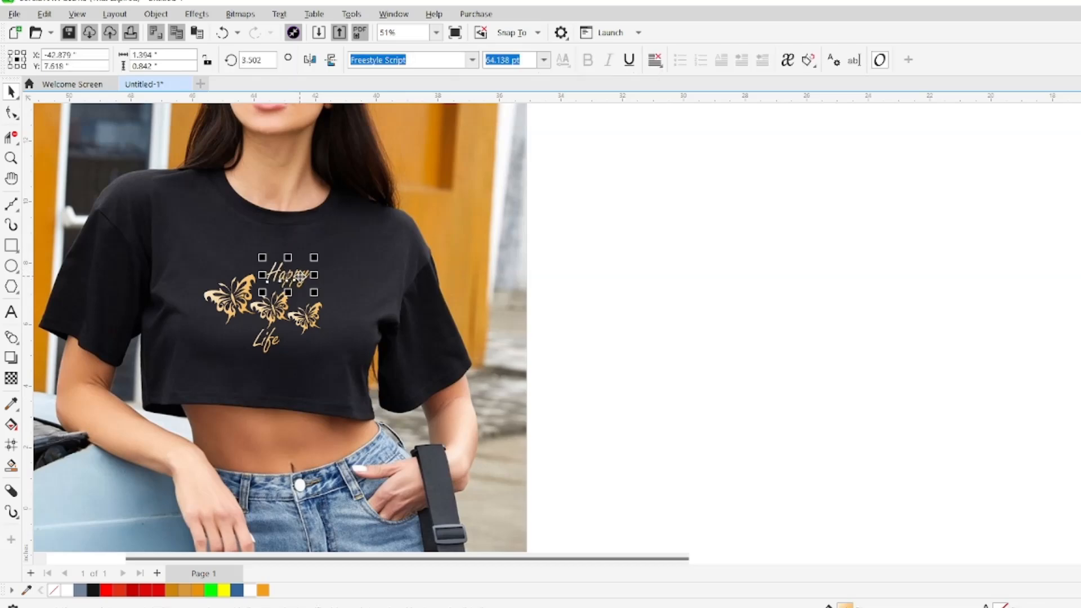
pyautogui.click(708, 253)
# Enlarge the whole design to about 4.07 inches wide and skew it slightly on the shirt
pyautogui.moveTo(597, 217); pyautogui.dragTo(189, 394)
pyautogui.moveTo(328, 359); pyautogui.dragTo(335, 366)
pyautogui.moveTo(274, 313)
pyautogui.mouseDown()
pyautogui.moveTo(258, 446)
pyautogui.moveTo(271, 311)
pyautogui.mouseUp()
pyautogui.click(269, 329)
pyautogui.moveTo(193, 305)
pyautogui.mouseDown()
pyautogui.moveTo(200, 313)
pyautogui.moveTo(196, 301)
pyautogui.mouseUp()
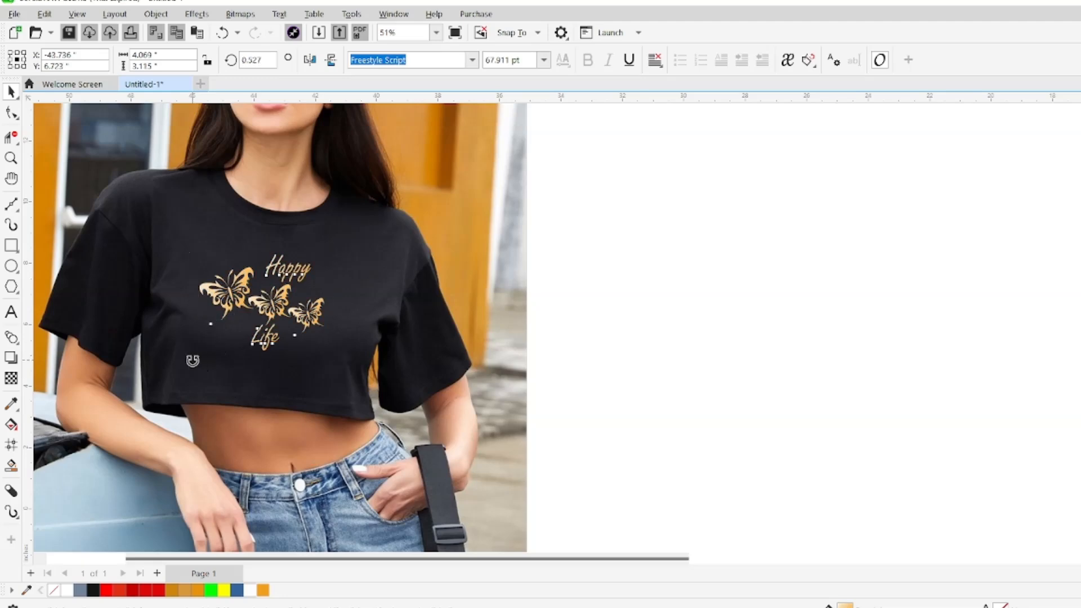
pyautogui.click(697, 301)
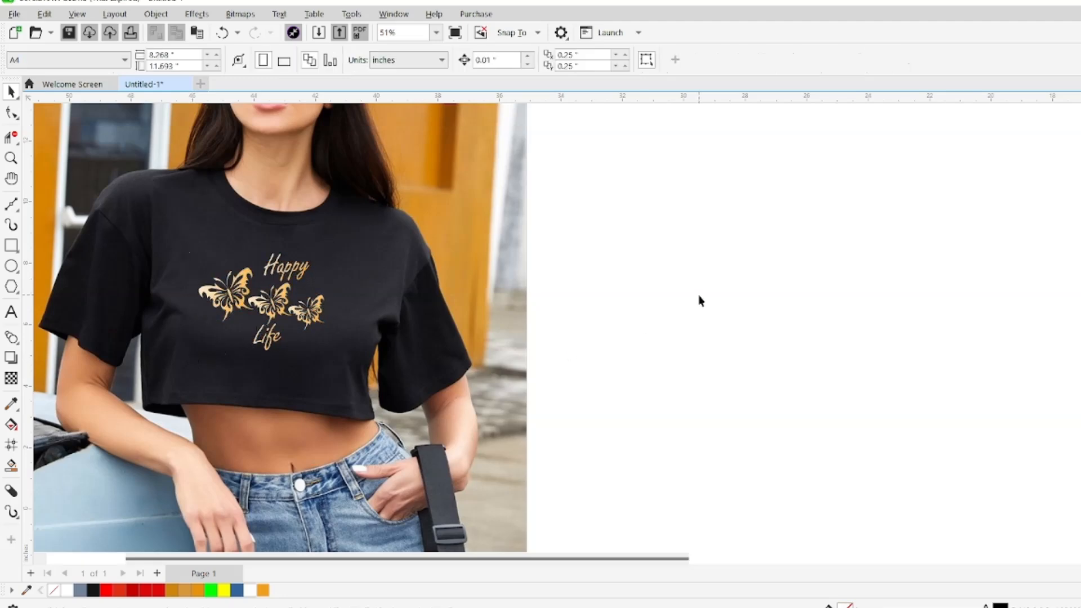